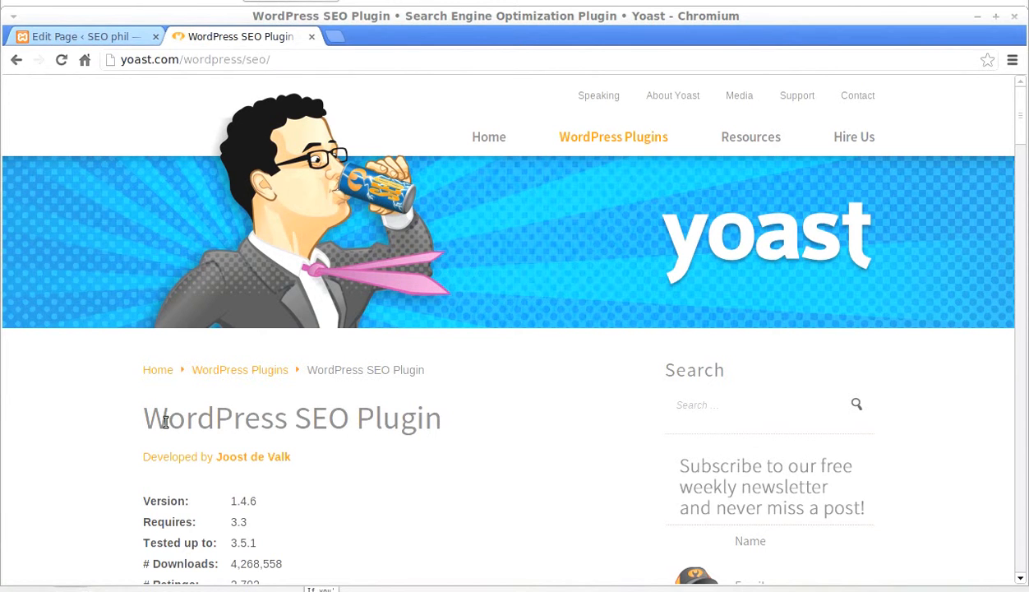
Step: Review the WordPress SEO Plugin page, return to the page being edited, and check the WordPress SEO by Yoast display option
{"action": "scroll", "coordinate": [163, 421], "scroll_direction": "down", "scroll_amount": 1}
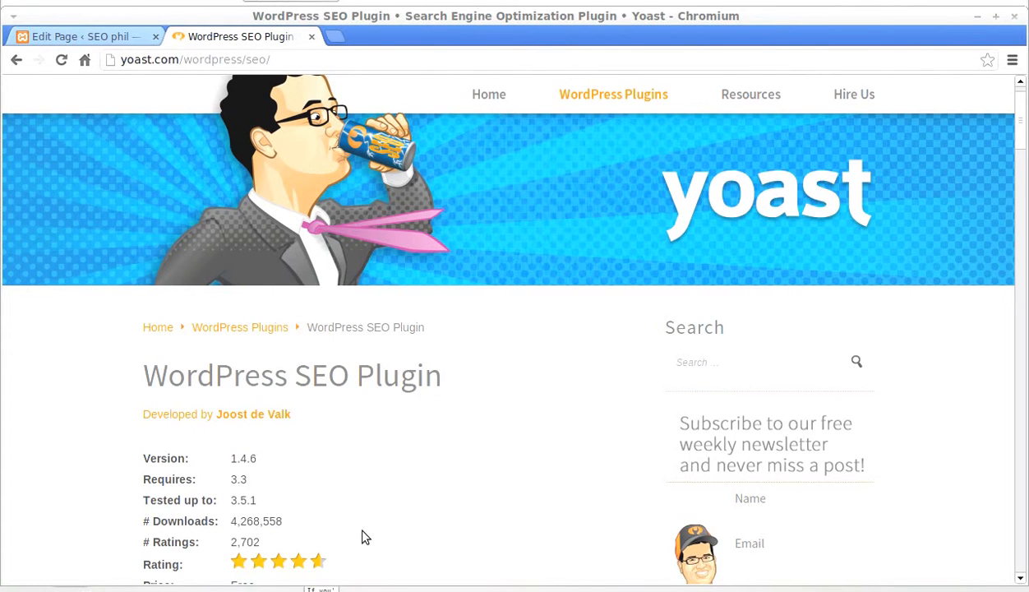
{"action": "left_click", "coordinate": [95, 43]}
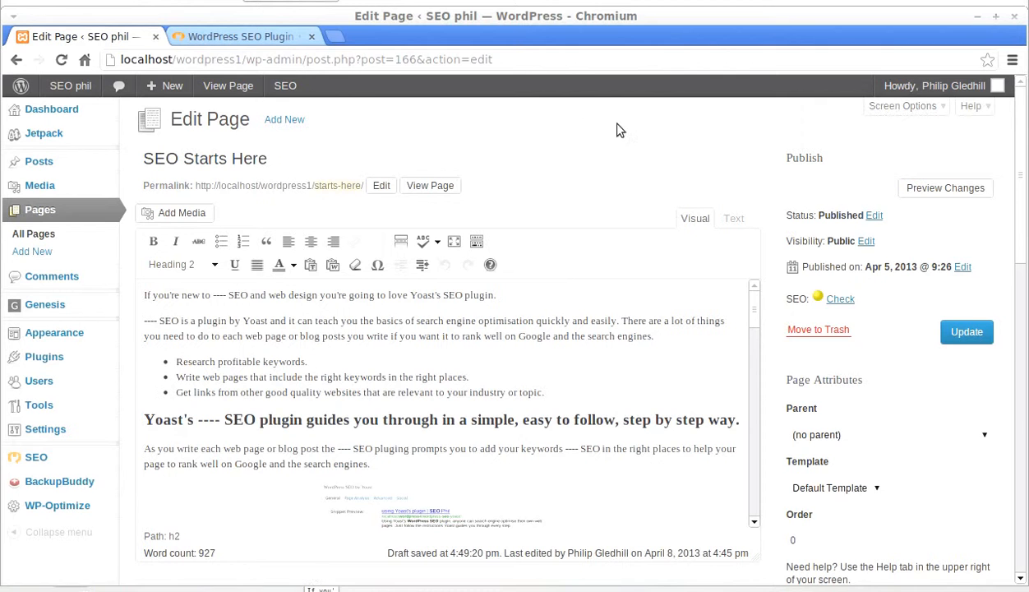
{"action": "left_click", "coordinate": [900, 106]}
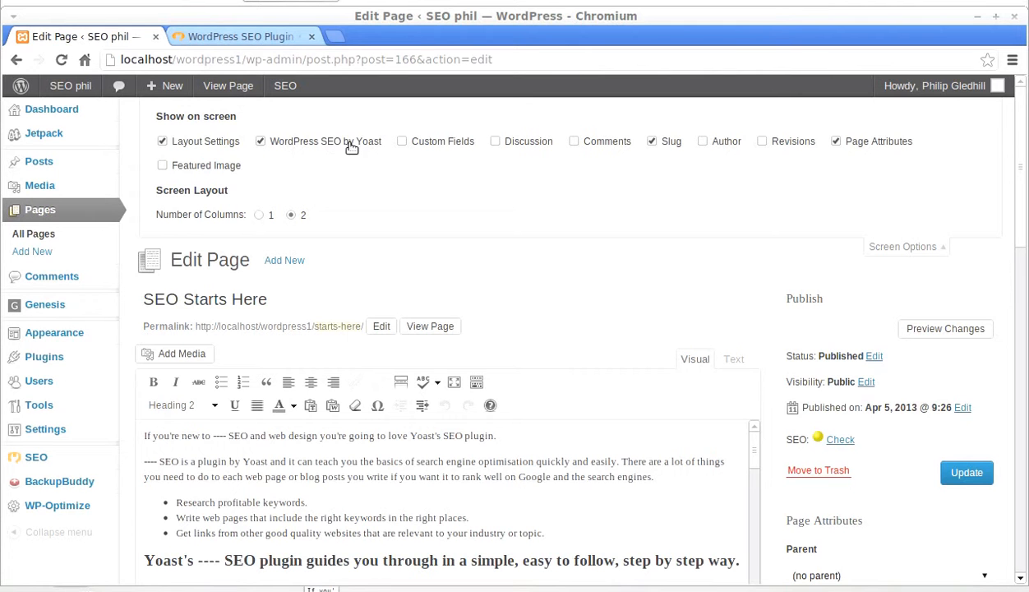
{"action": "left_click", "coordinate": [892, 249]}
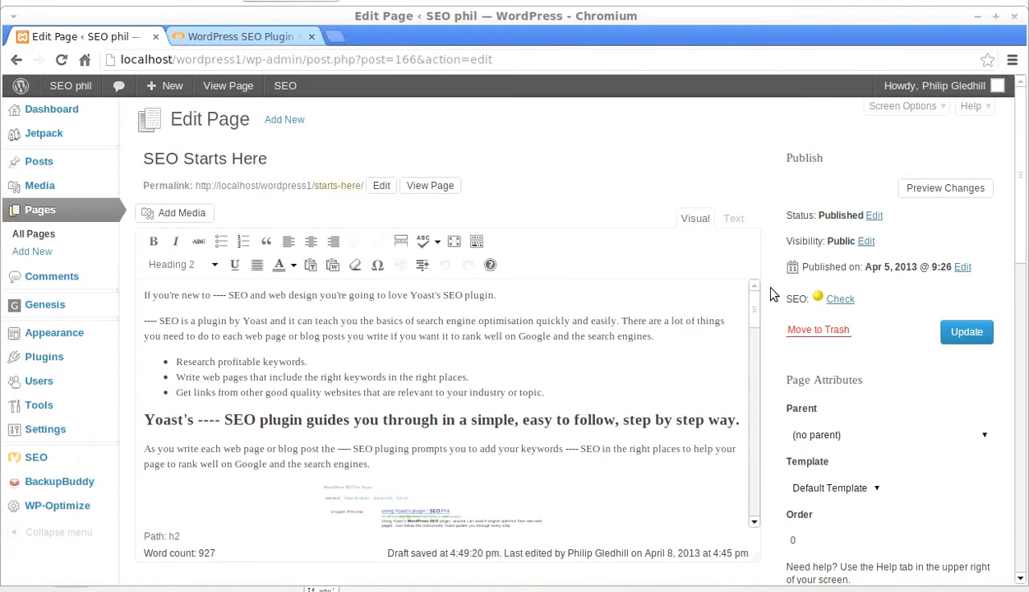
Step: Examine the page content and its WordPress SEO by Yoast general settings, comparing the focus keyword checks with the example image 1.png
{"action": "scroll", "coordinate": [773, 294], "scroll_direction": "down", "scroll_amount": 5}
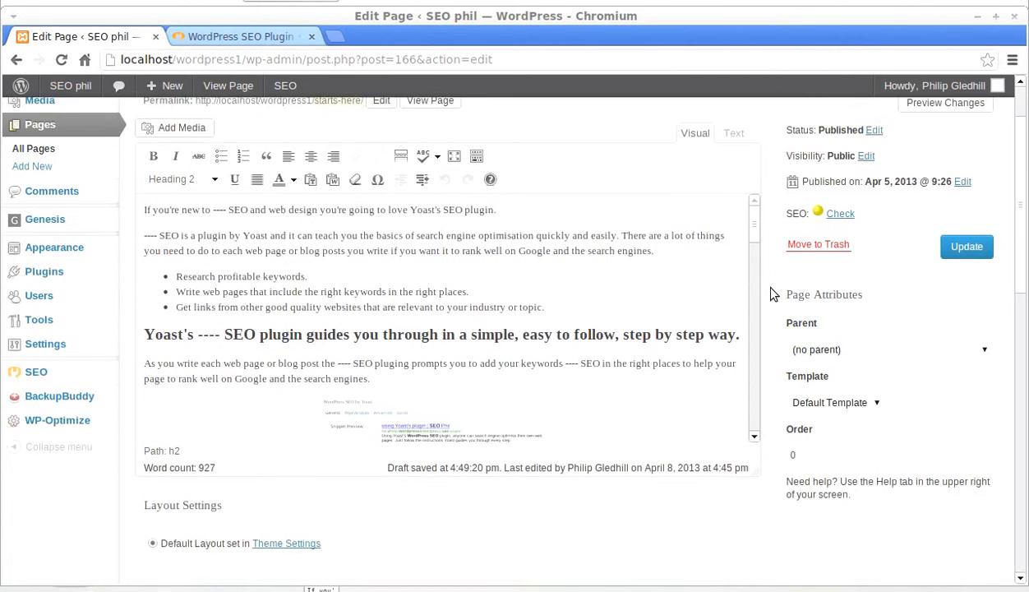
{"action": "scroll", "coordinate": [773, 293], "scroll_direction": "down", "scroll_amount": 2}
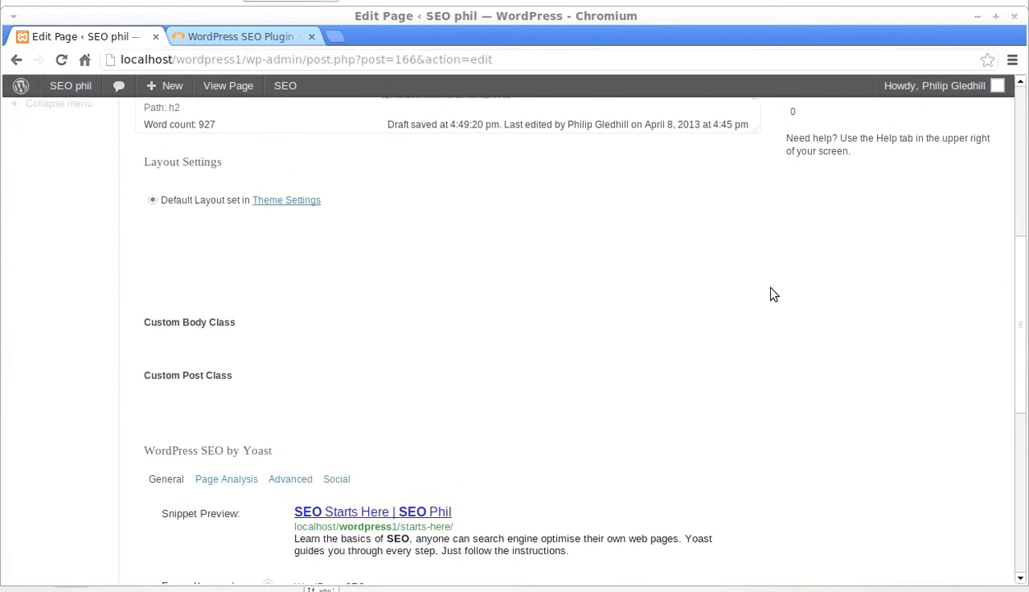
{"action": "scroll", "coordinate": [773, 294], "scroll_direction": "down", "scroll_amount": 7}
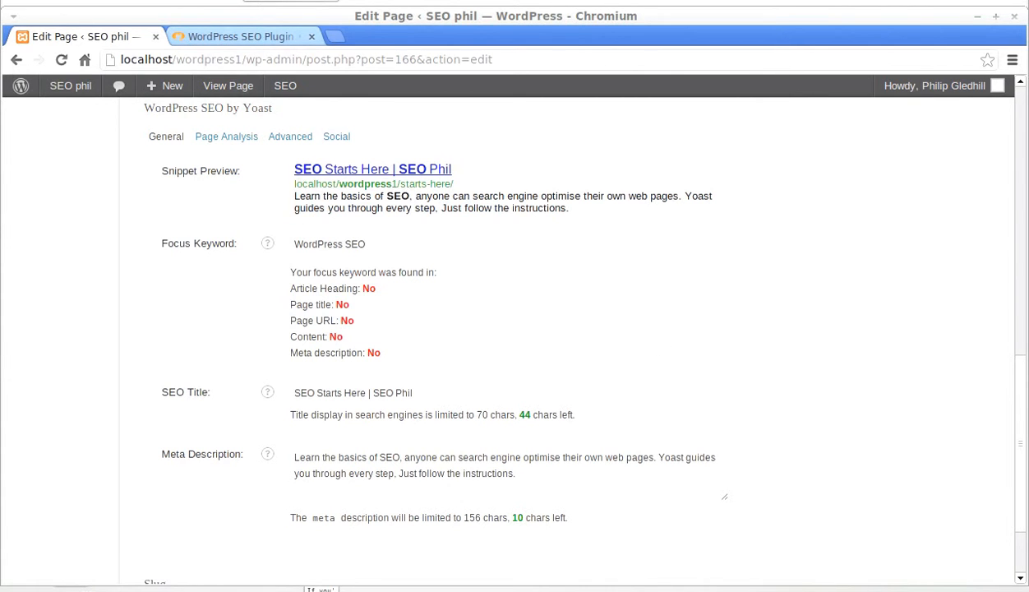
{"action": "key", "text": "alt+Tab"}
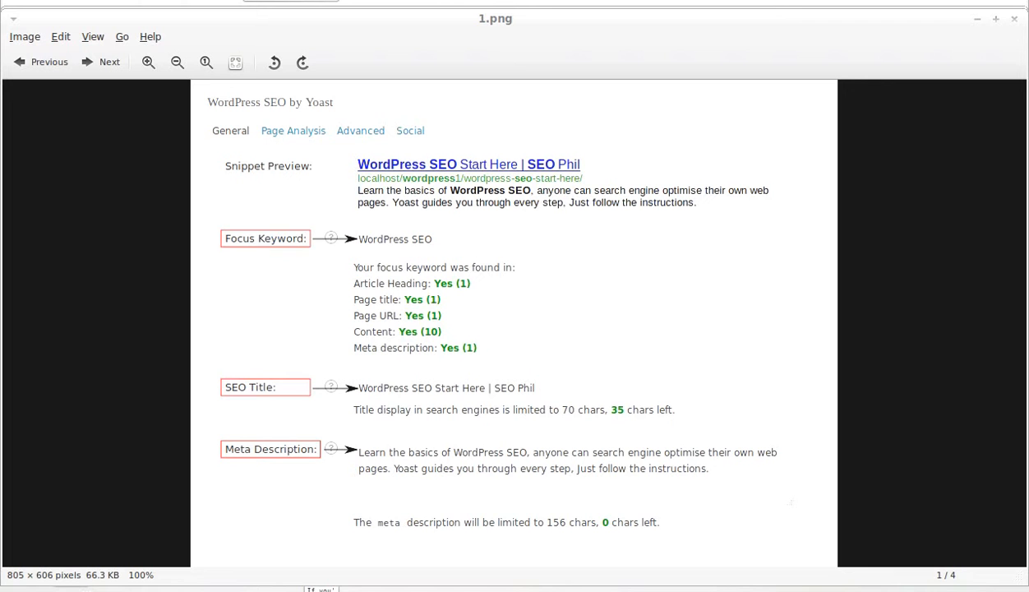
{"action": "key", "text": "alt+Tab"}
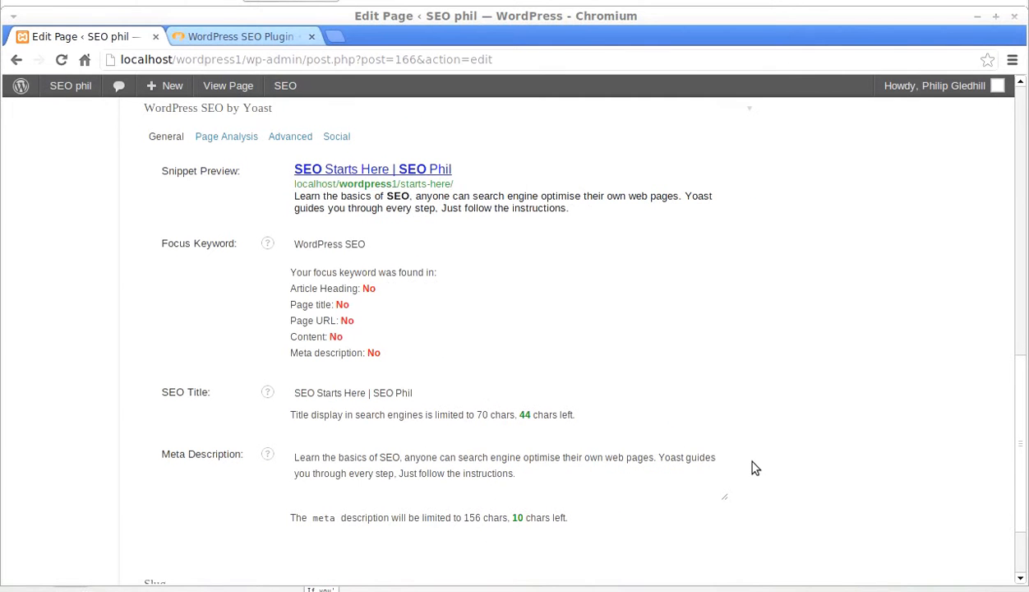
{"action": "scroll", "coordinate": [694, 385], "scroll_direction": "up", "scroll_amount": 8}
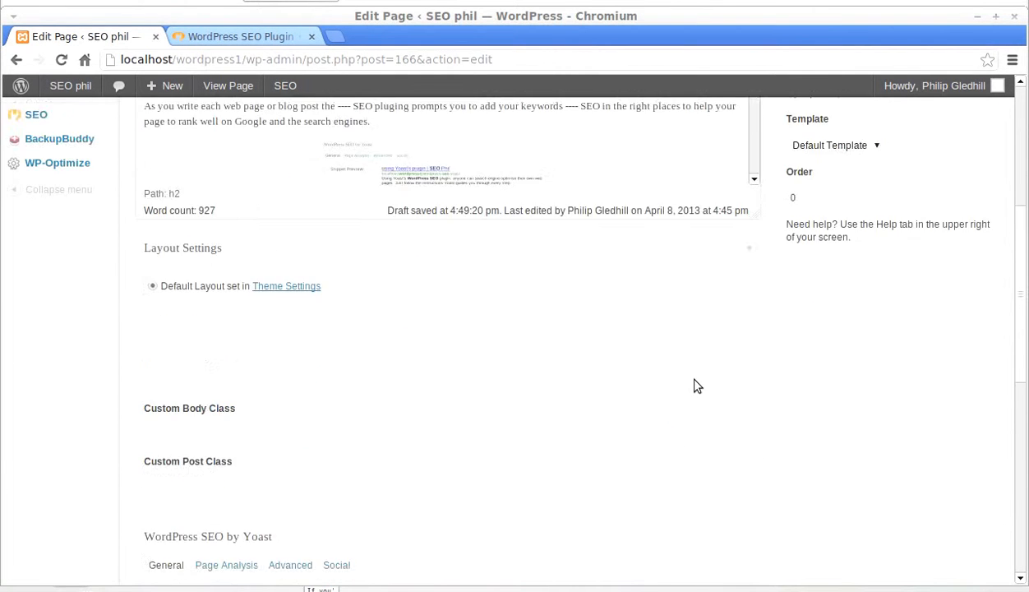
{"action": "scroll", "coordinate": [695, 380], "scroll_direction": "down", "scroll_amount": 3}
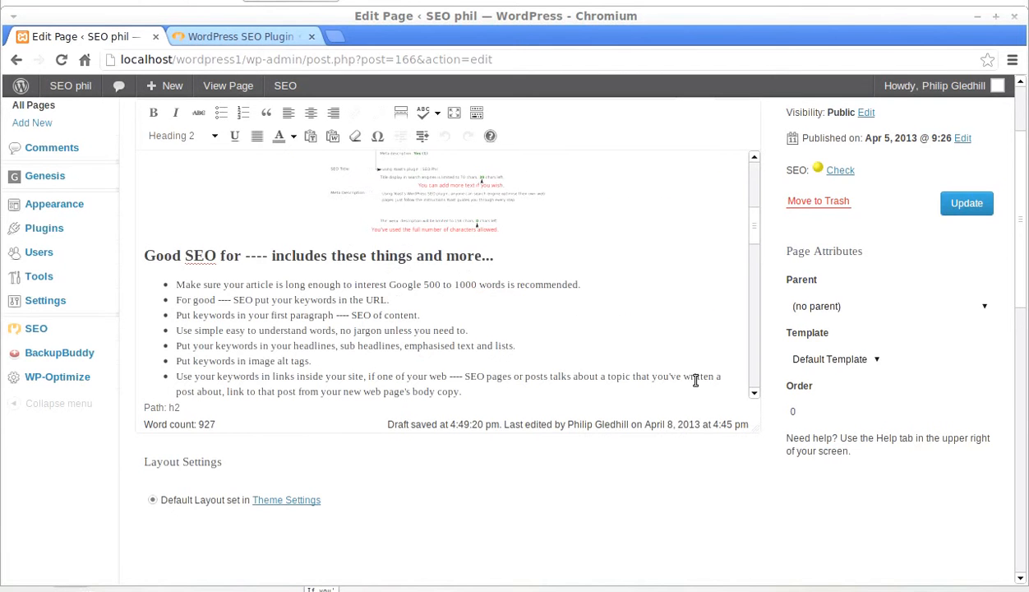
{"action": "scroll", "coordinate": [784, 466], "scroll_direction": "down", "scroll_amount": 7}
{"action": "scroll", "coordinate": [783, 466], "scroll_direction": "down", "scroll_amount": 2}
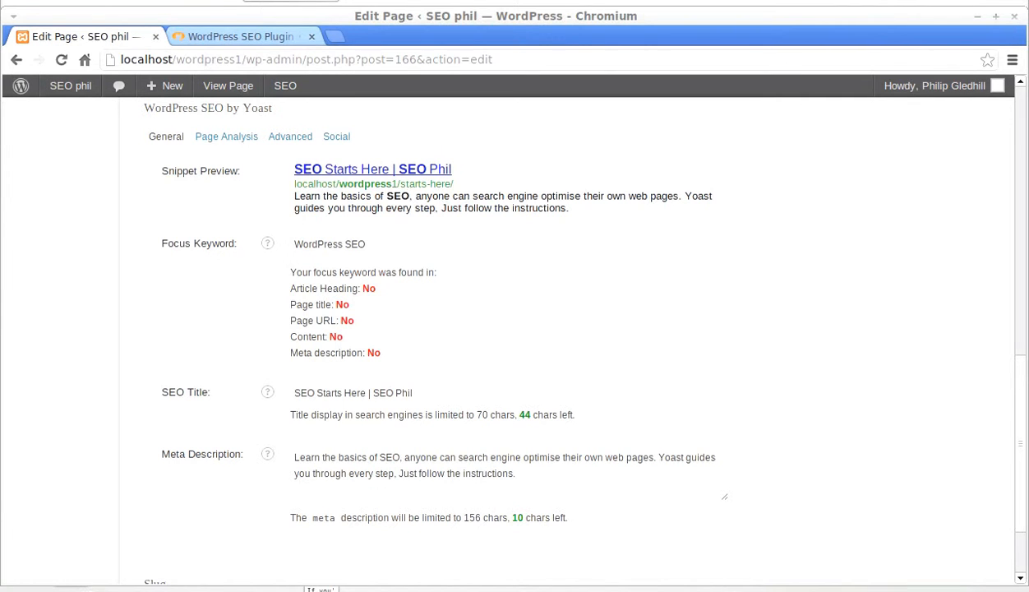
Step: Switch to the Paste for Yoast video notes in pluma and copy the article heading "WordPress SEO Starts Here"
{"action": "key", "text": "alt+Tab"}
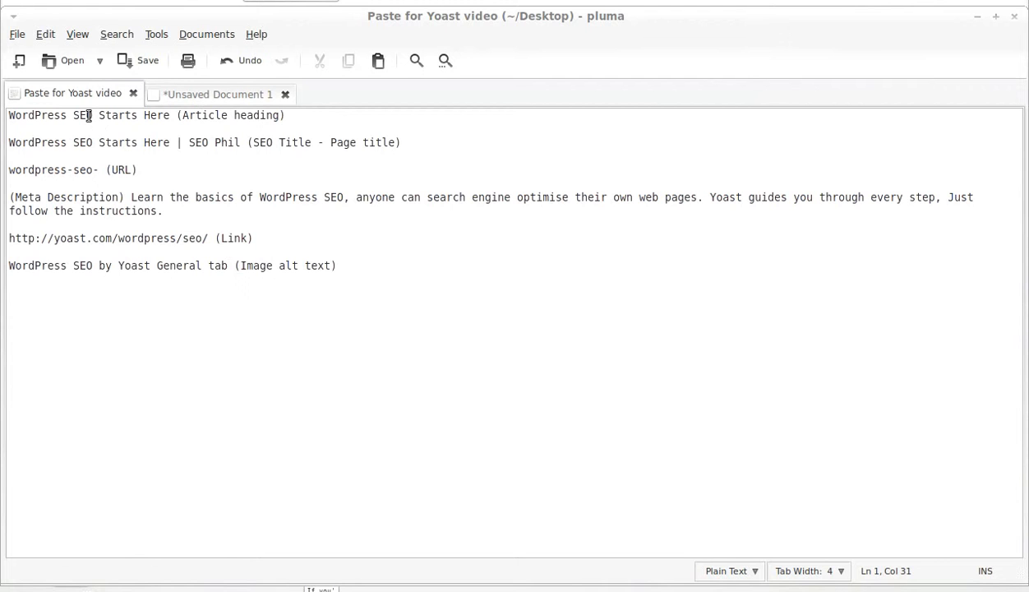
{"action": "left_click_drag", "start_coordinate": [169, 117], "coordinate": [3, 110]}
{"action": "right_click", "coordinate": [19, 117]}
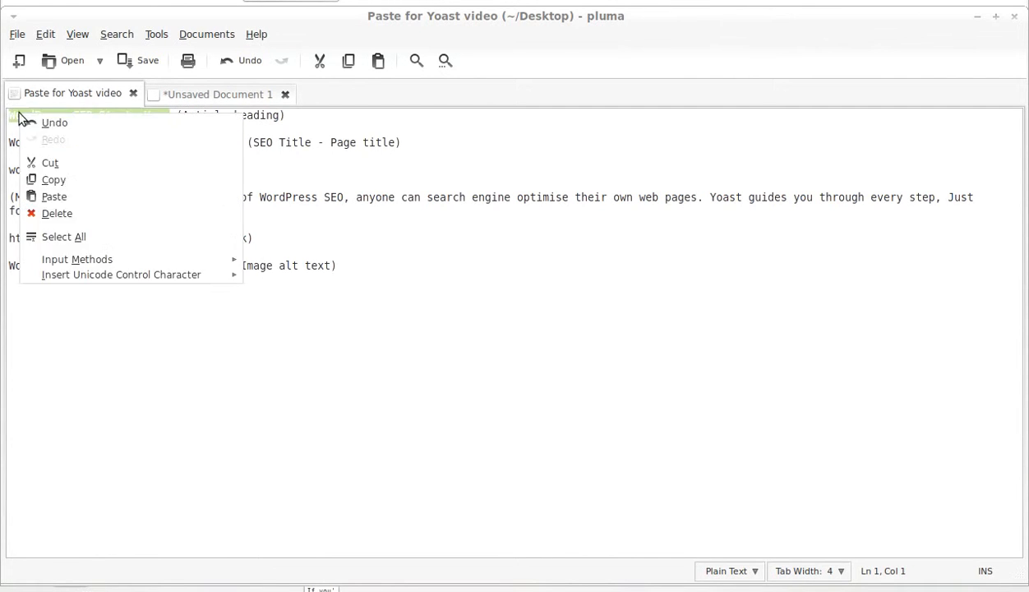
{"action": "left_click", "coordinate": [42, 178]}
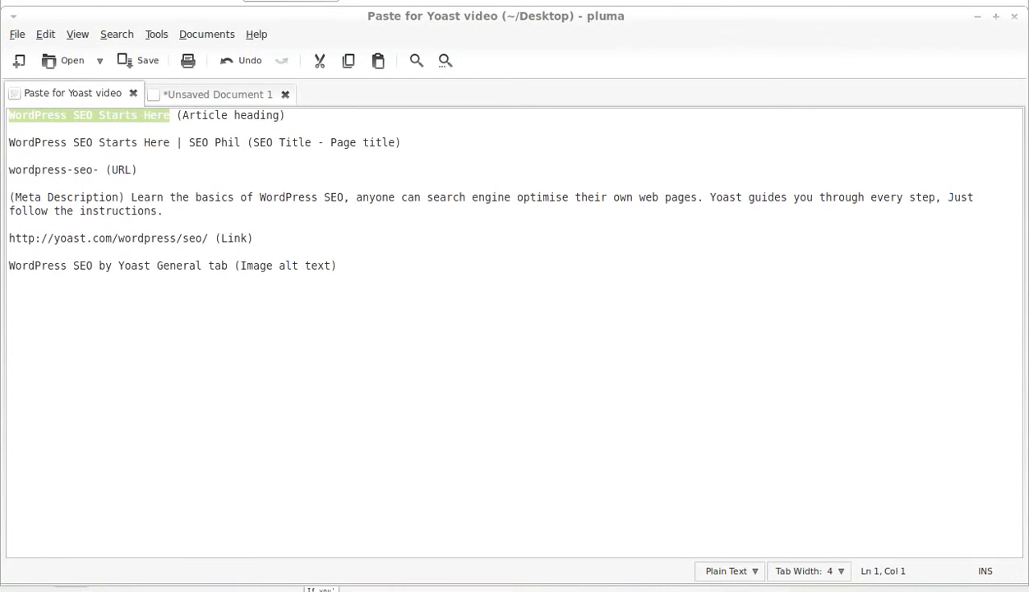
Step: Switch back to Chromium and replace the page's heading with the copied text "WordPress SEO Starts Here"
{"action": "key", "text": "alt+Tab"}
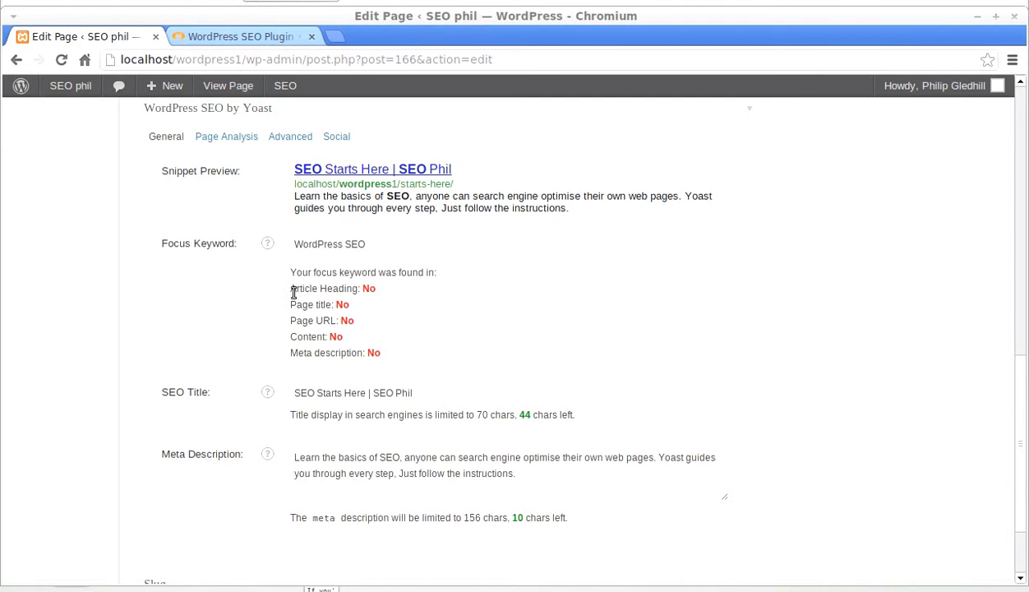
{"action": "left_click_drag", "start_coordinate": [211, 391], "coordinate": [172, 385]}
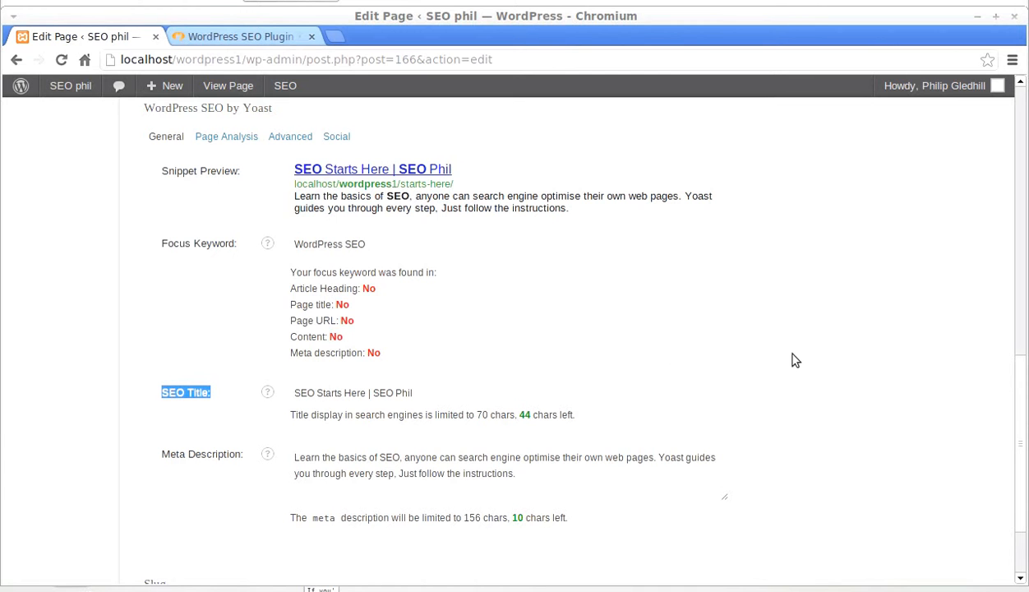
{"action": "scroll", "coordinate": [795, 351], "scroll_direction": "up", "scroll_amount": 10}
{"action": "scroll", "coordinate": [796, 351], "scroll_direction": "up", "scroll_amount": 5}
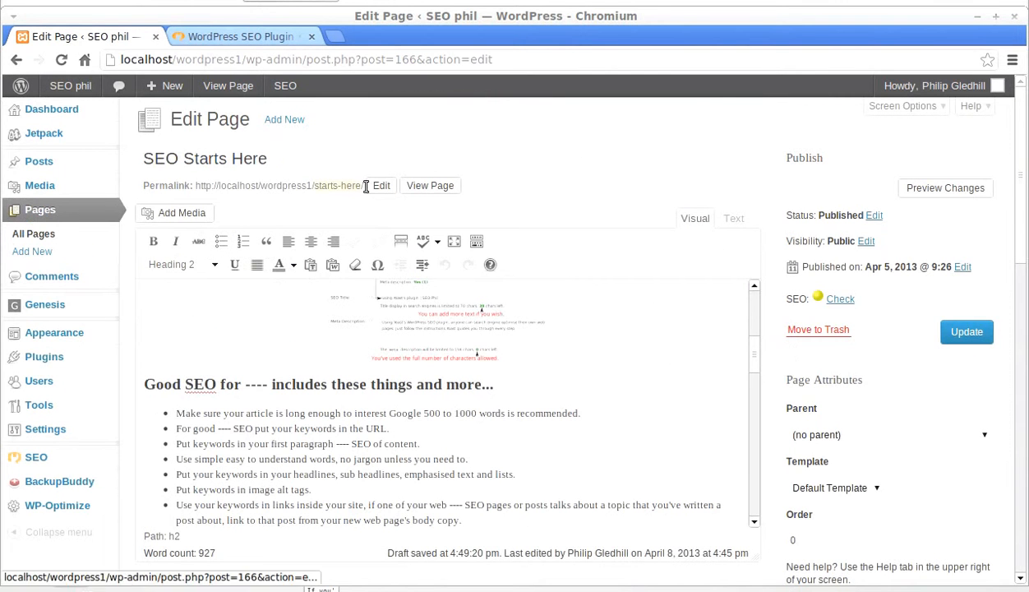
{"action": "left_click", "coordinate": [335, 158]}
{"action": "left_click_drag", "start_coordinate": [326, 158], "coordinate": [114, 142]}
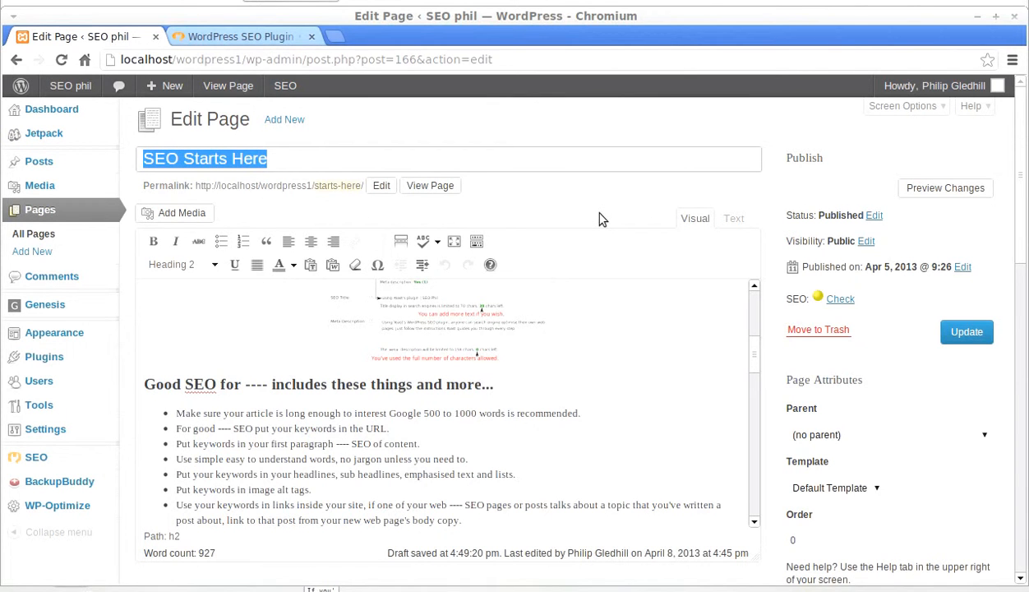
{"action": "key", "text": "ctrl+v"}
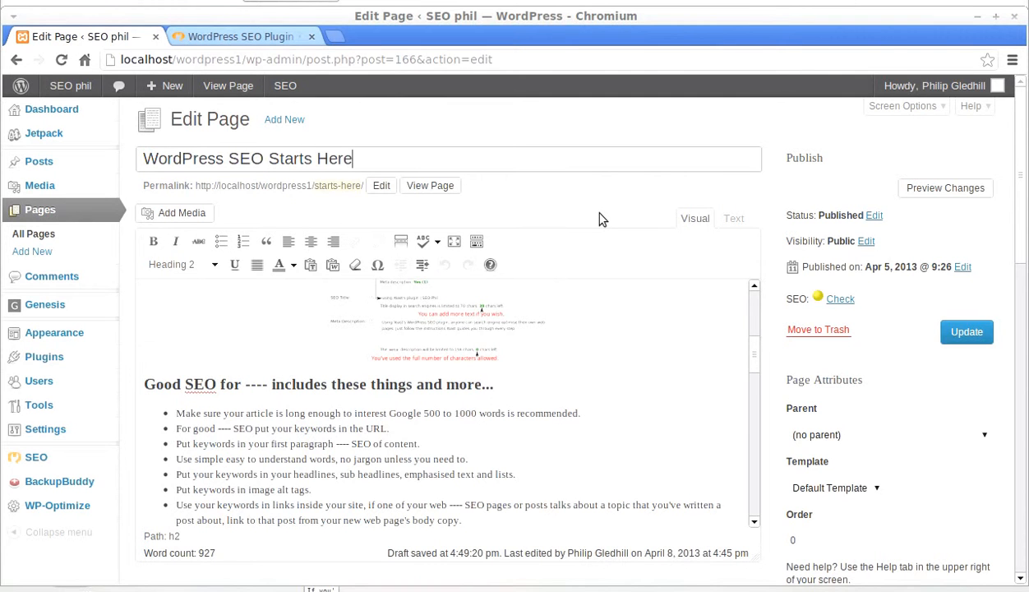
Step: Update the page with its new heading and review the Article Heading check under the focus keyword
{"action": "left_click_drag", "start_coordinate": [265, 161], "coordinate": [134, 150]}
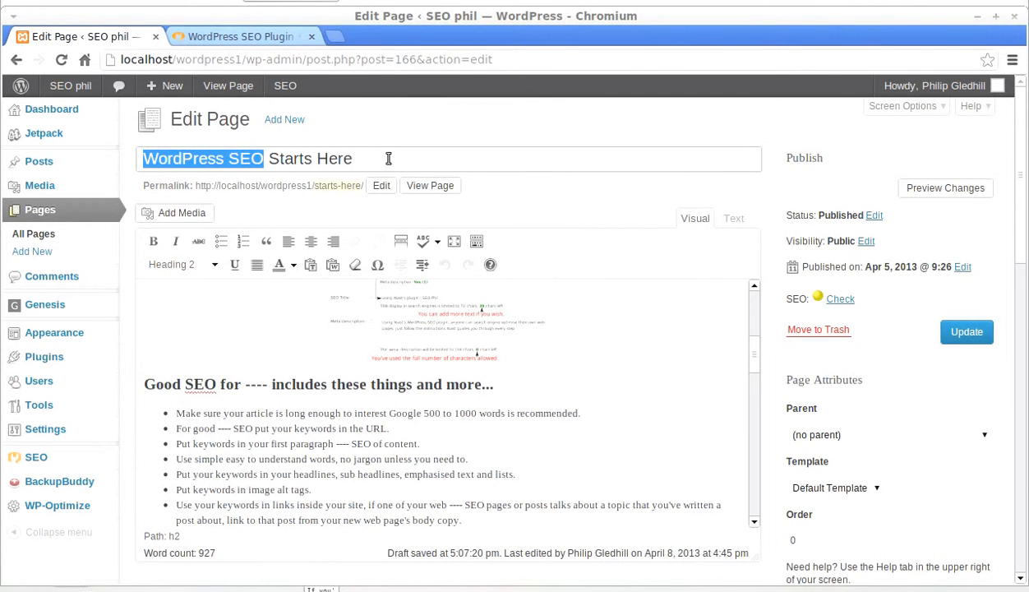
{"action": "left_click", "coordinate": [773, 269]}
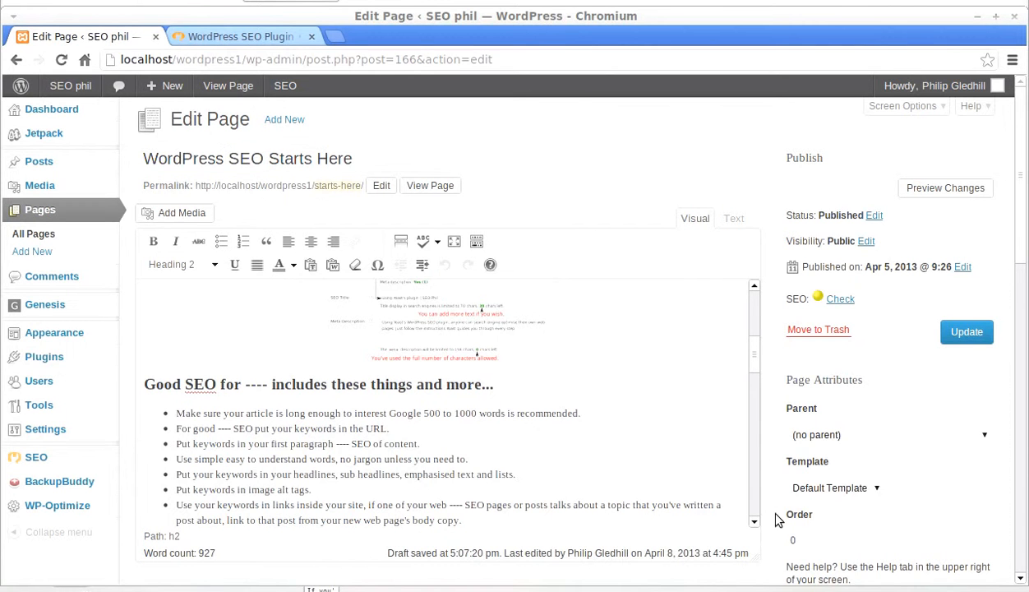
{"action": "left_click", "coordinate": [960, 333]}
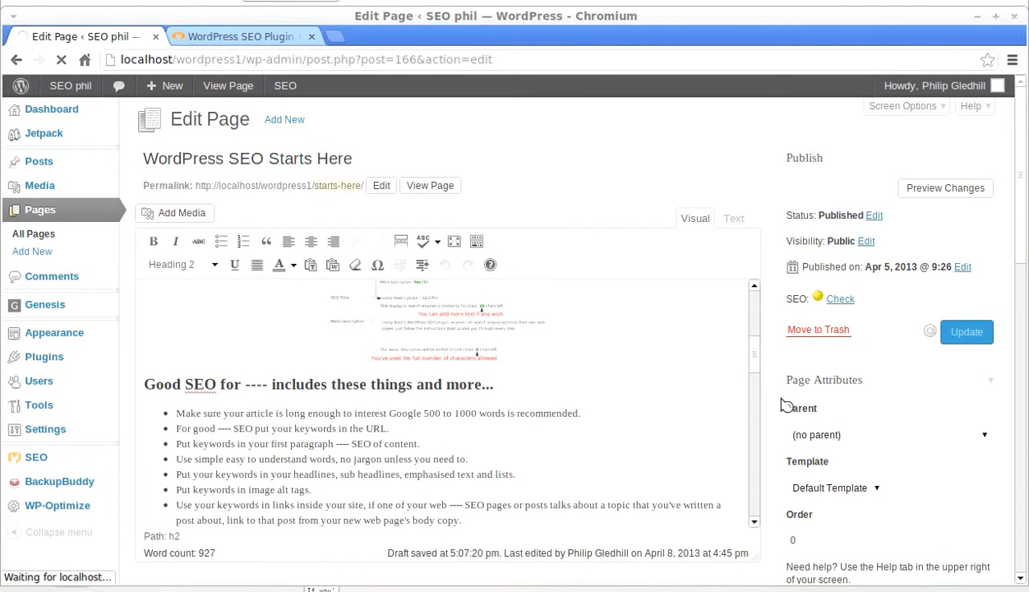
{"action": "scroll", "coordinate": [772, 406], "scroll_direction": "down", "scroll_amount": 5}
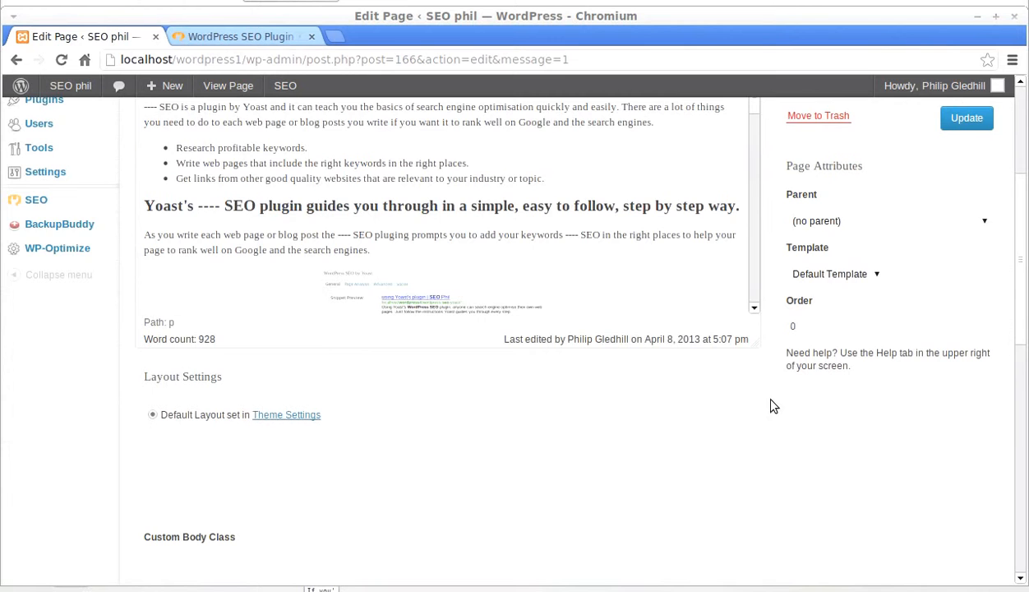
{"action": "scroll", "coordinate": [773, 406], "scroll_direction": "down", "scroll_amount": 10}
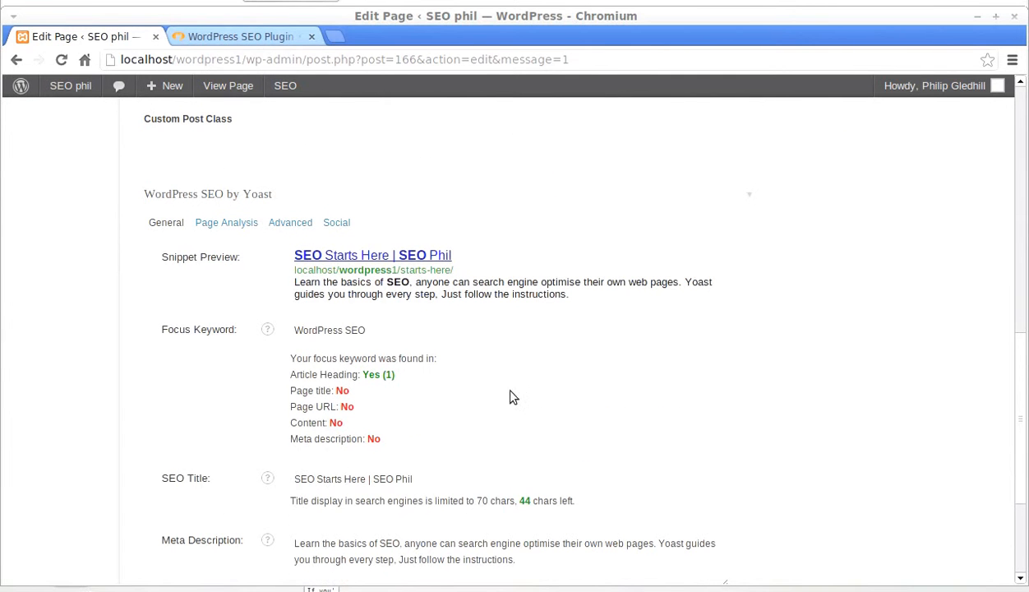
{"action": "left_click_drag", "start_coordinate": [289, 374], "coordinate": [360, 375]}
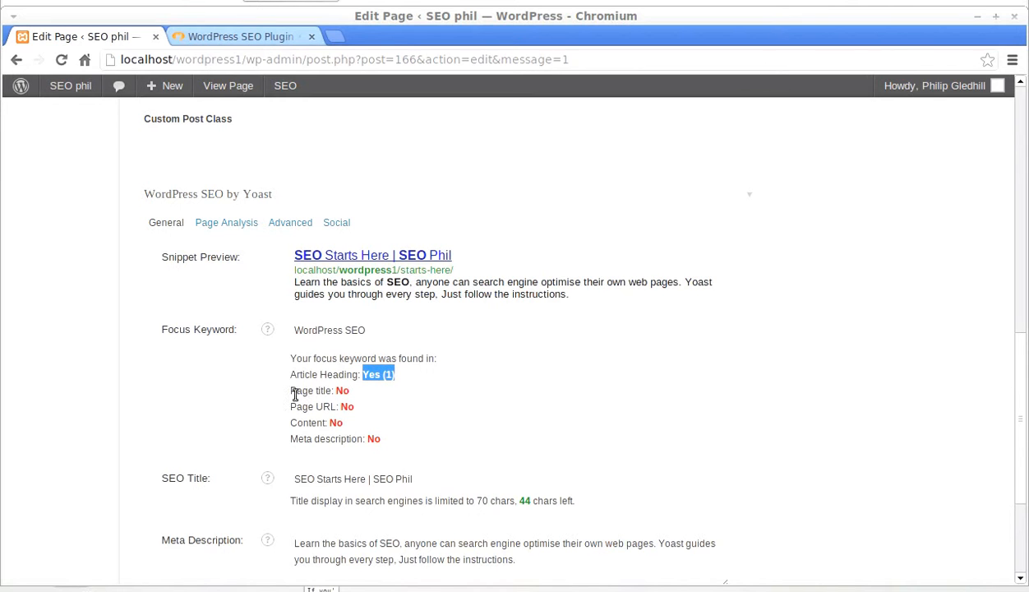
Step: Insert "WordPress" before "SEO Starts Here" in the SEO title and compare it with the focus keyword and Page title check
{"action": "left_click", "coordinate": [298, 479]}
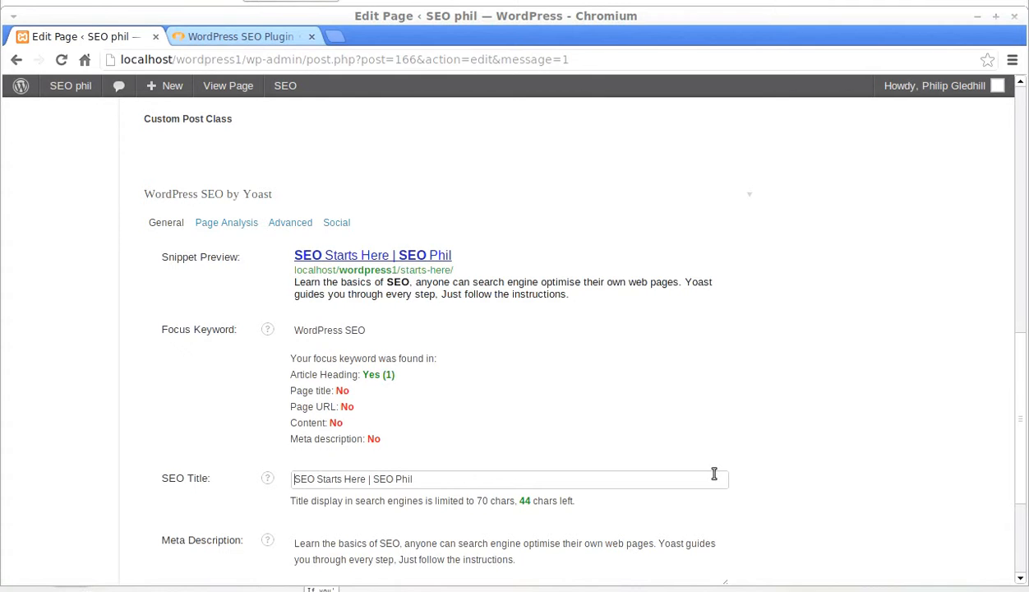
{"action": "type", "text": "WordP"}
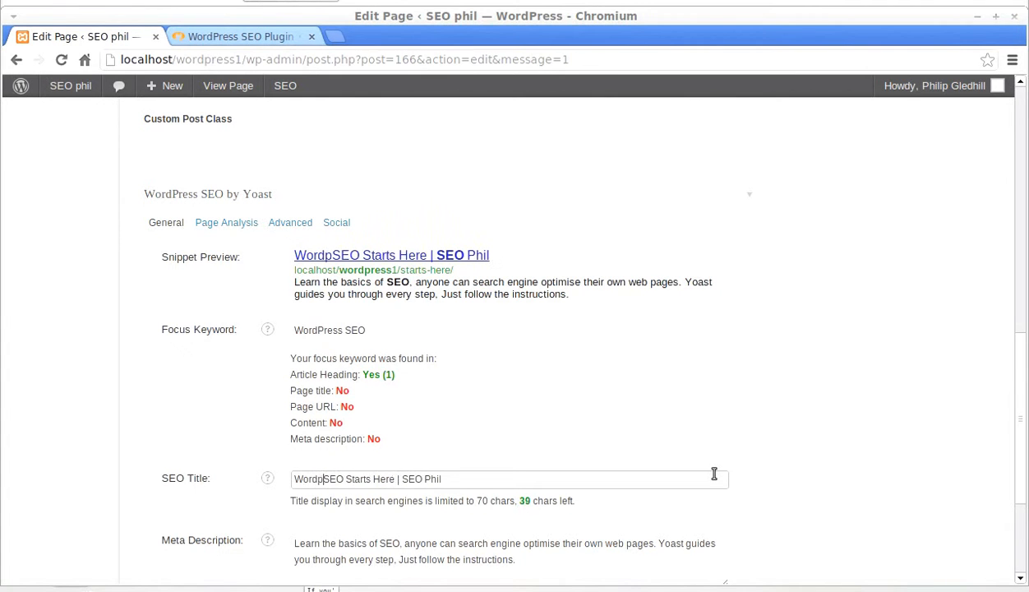
{"action": "type", "text": "ress"}
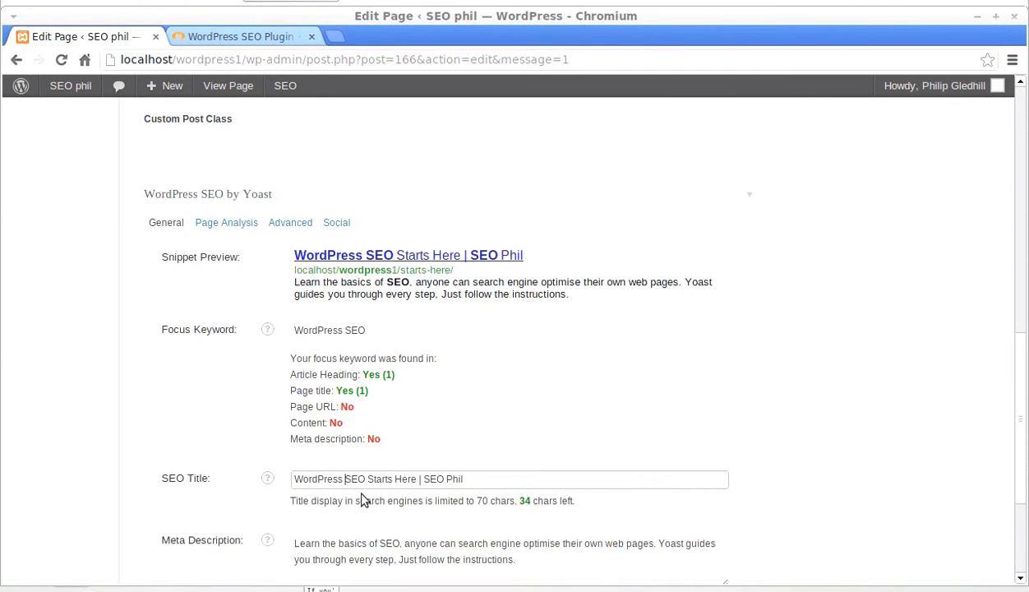
{"action": "left_click_drag", "start_coordinate": [363, 330], "coordinate": [292, 326]}
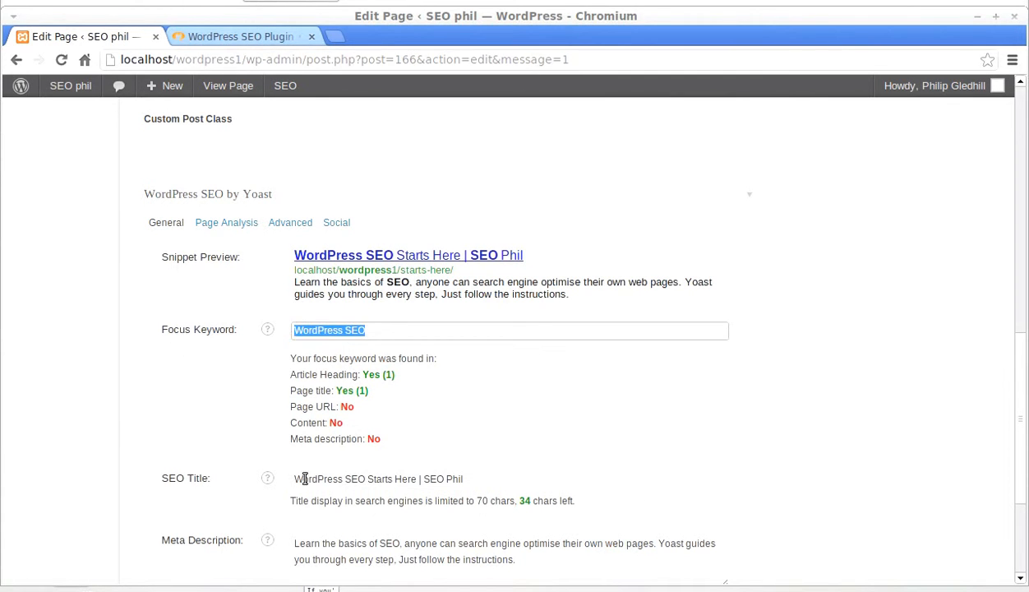
{"action": "left_click_drag", "start_coordinate": [363, 478], "coordinate": [278, 470]}
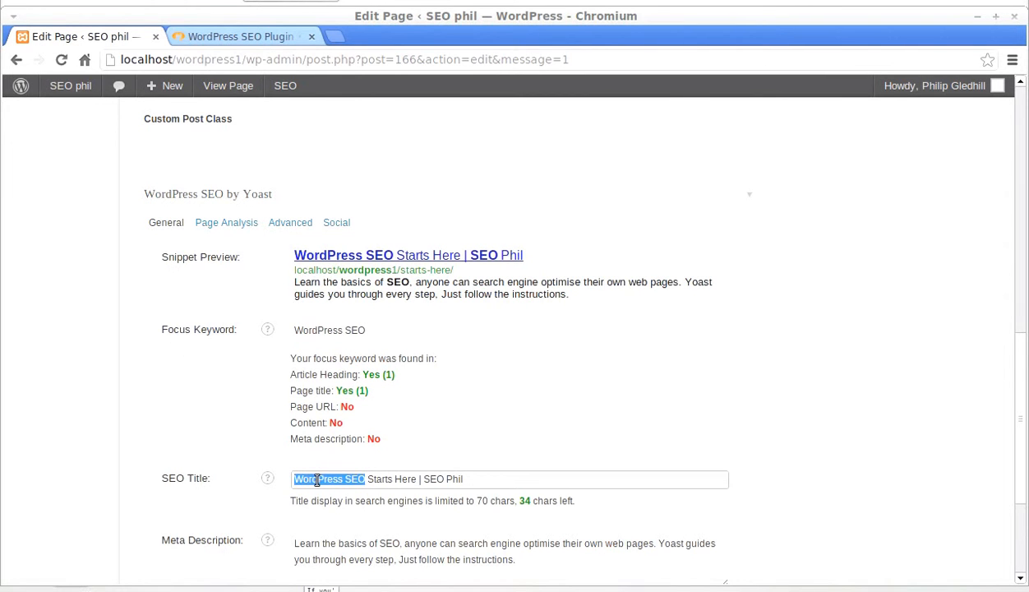
{"action": "left_click_drag", "start_coordinate": [288, 391], "coordinate": [345, 395]}
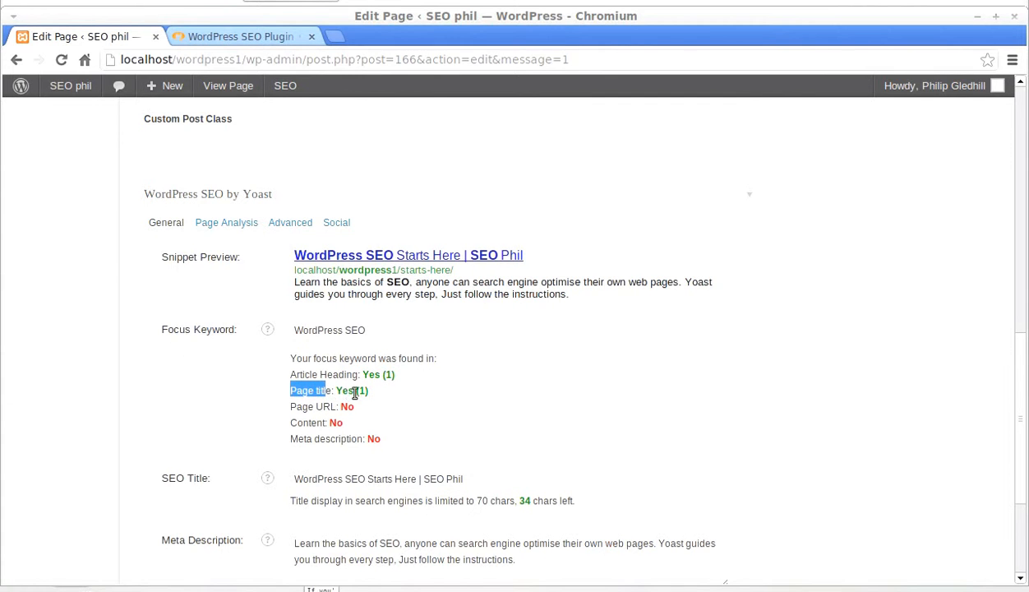
{"action": "left_click_drag", "start_coordinate": [365, 478], "coordinate": [289, 475]}
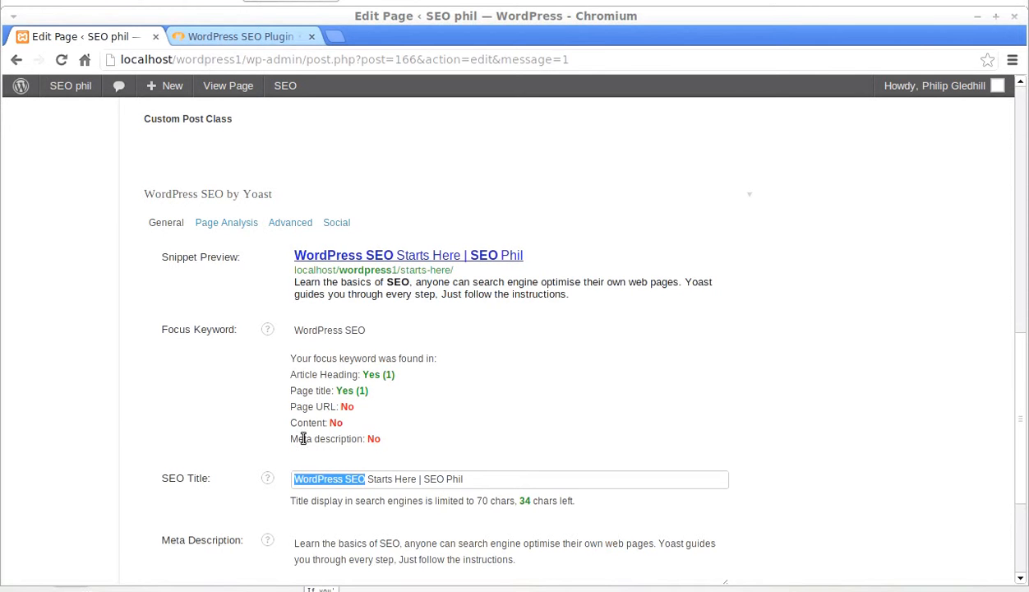
Step: Insert "WordPress" before "SEO" in the meta description and review the Meta description check under the focus keyword
{"action": "scroll", "coordinate": [263, 519], "scroll_direction": "down", "scroll_amount": 1}
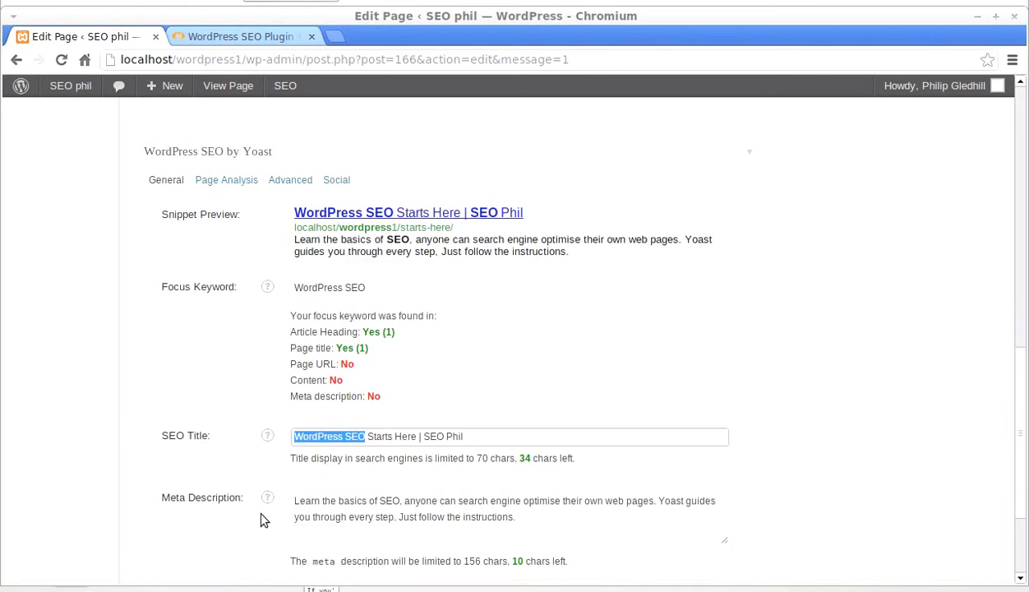
{"action": "scroll", "coordinate": [263, 519], "scroll_direction": "down", "scroll_amount": 1}
{"action": "left_click", "coordinate": [379, 457]}
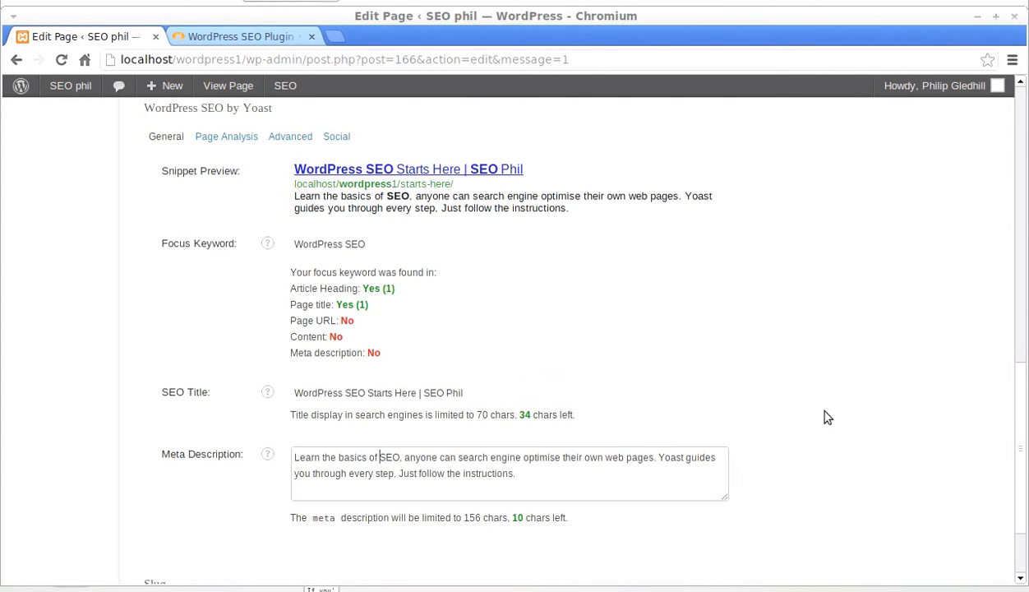
{"action": "type", "text": "WordPress"}
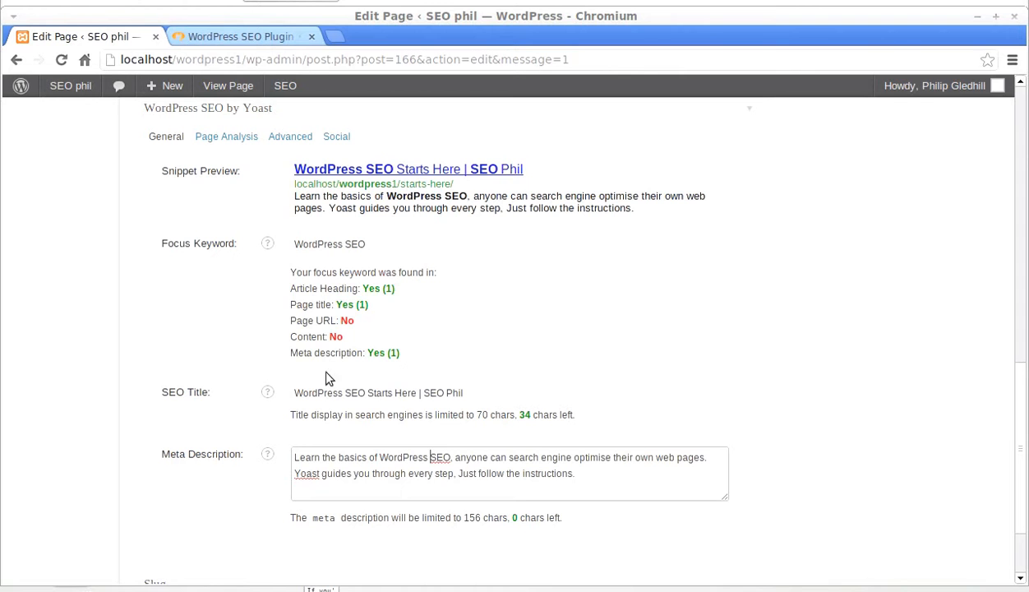
{"action": "left_click_drag", "start_coordinate": [288, 353], "coordinate": [422, 362]}
{"action": "left_click", "coordinate": [381, 356]}
{"action": "left_click", "coordinate": [429, 355]}
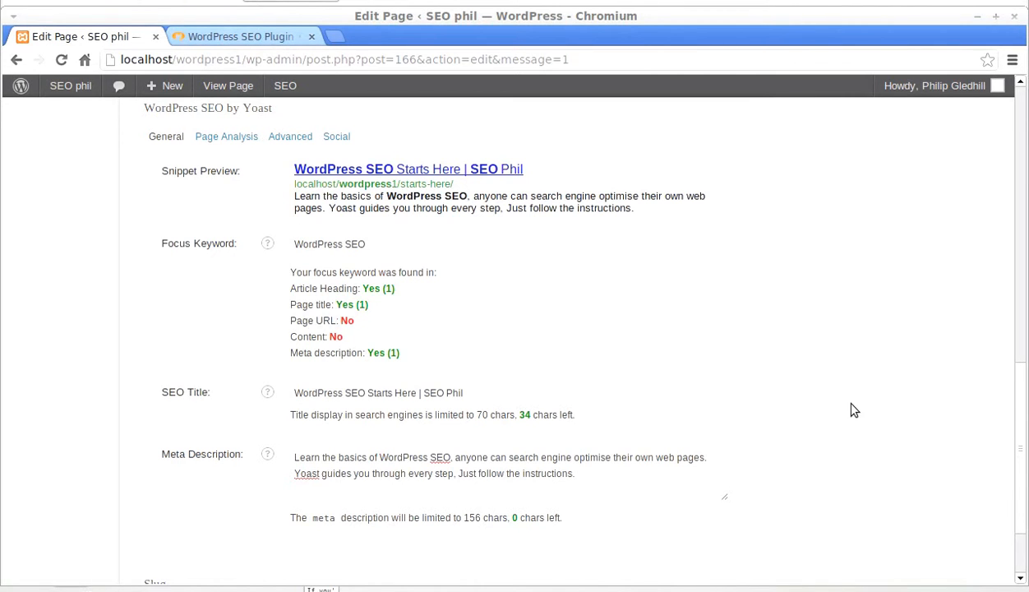
Step: Compare the page heading with its permalink, add "wordpress-seo-" before "starts-here" in the permalink and update the page
{"action": "scroll", "coordinate": [795, 374], "scroll_direction": "up", "scroll_amount": 4}
{"action": "scroll", "coordinate": [795, 374], "scroll_direction": "up", "scroll_amount": 8}
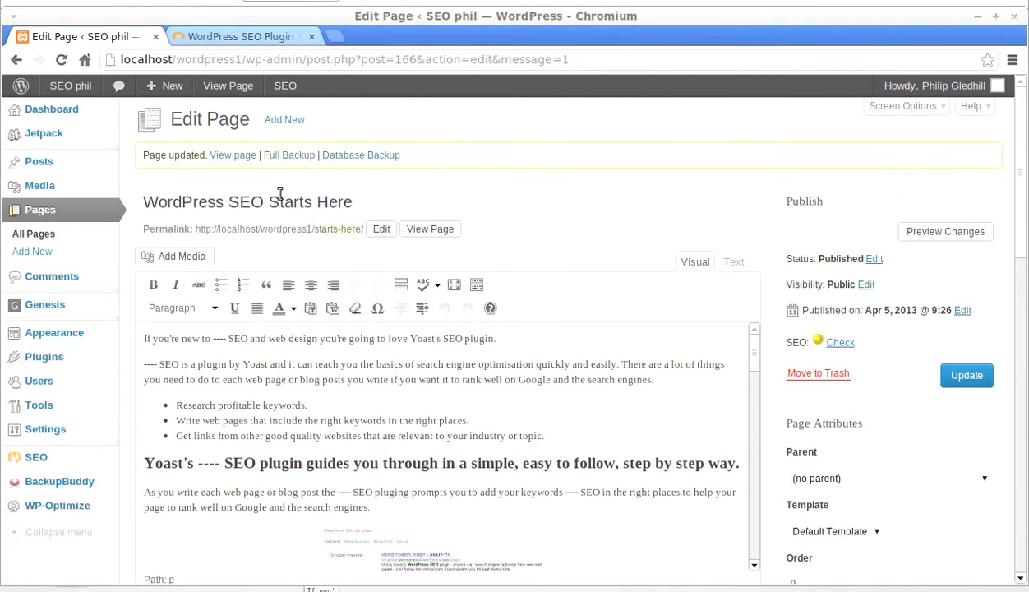
{"action": "left_click_drag", "start_coordinate": [143, 201], "coordinate": [379, 200]}
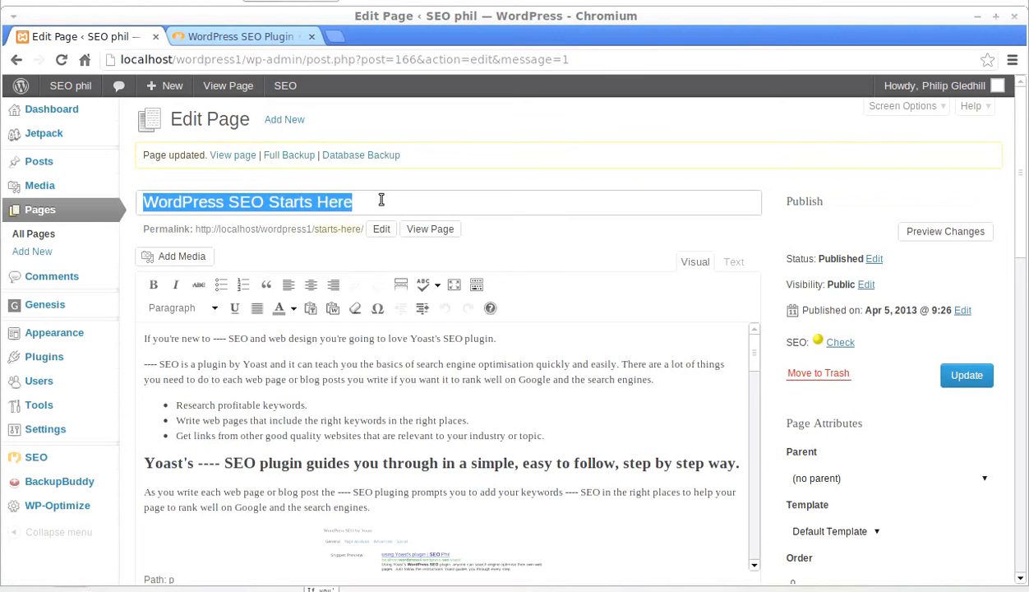
{"action": "left_click", "coordinate": [337, 238]}
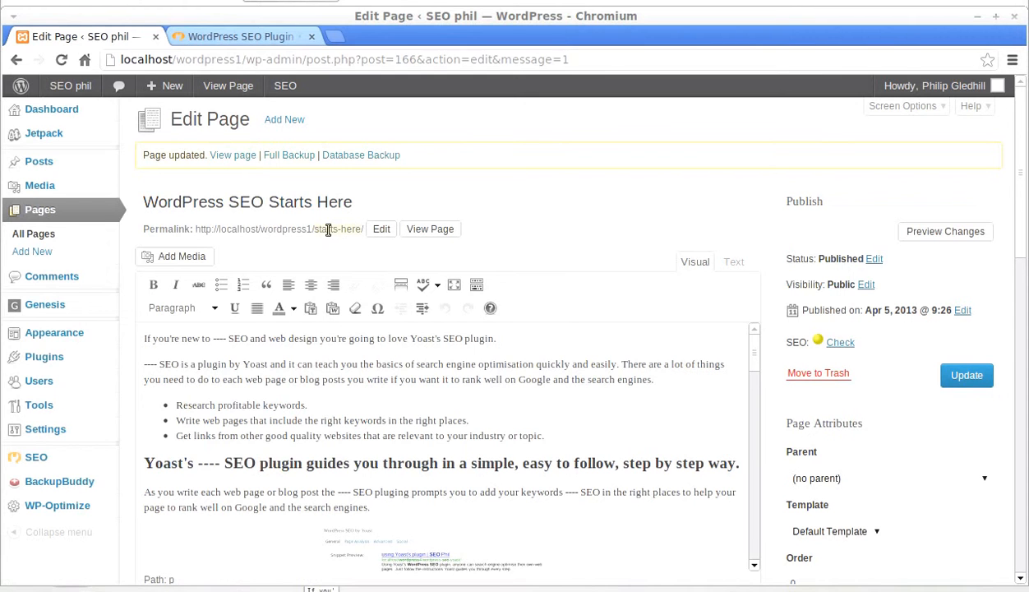
{"action": "left_click_drag", "start_coordinate": [260, 202], "coordinate": [138, 201]}
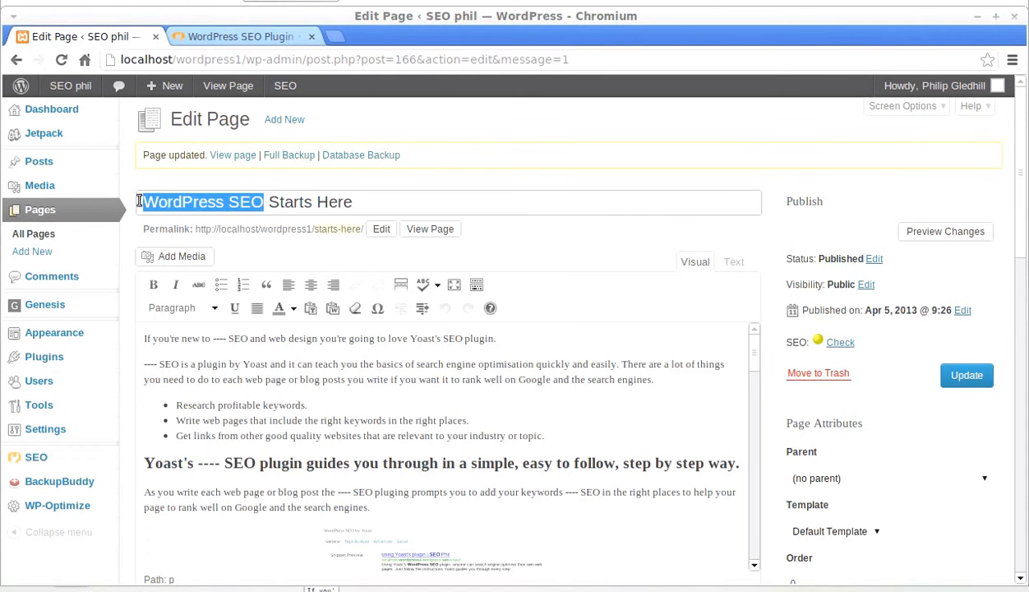
{"action": "left_click", "coordinate": [382, 230]}
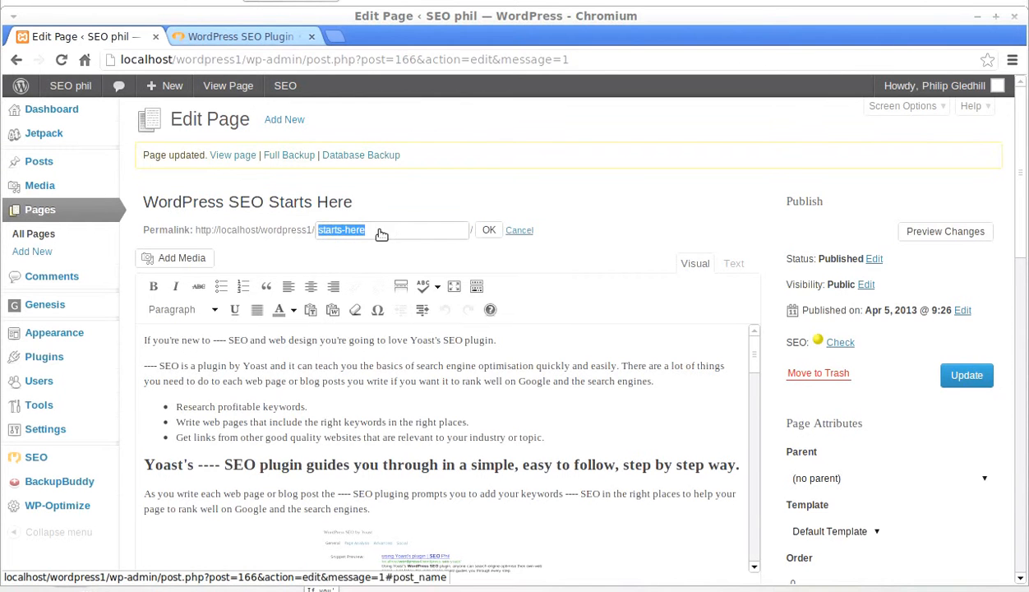
{"action": "left_click", "coordinate": [323, 229]}
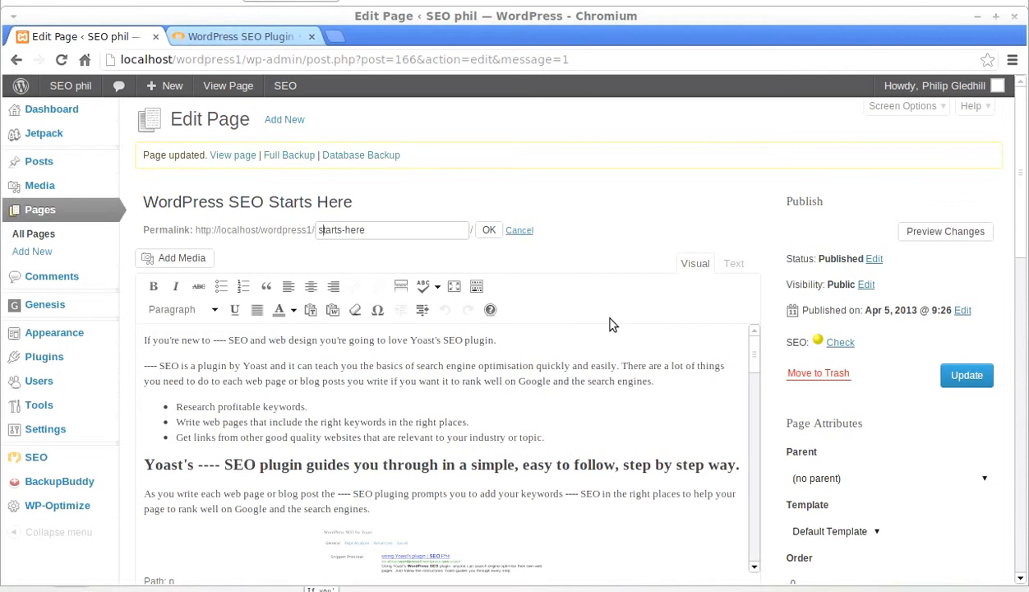
{"action": "type", "text": "wordpress-seo-"}
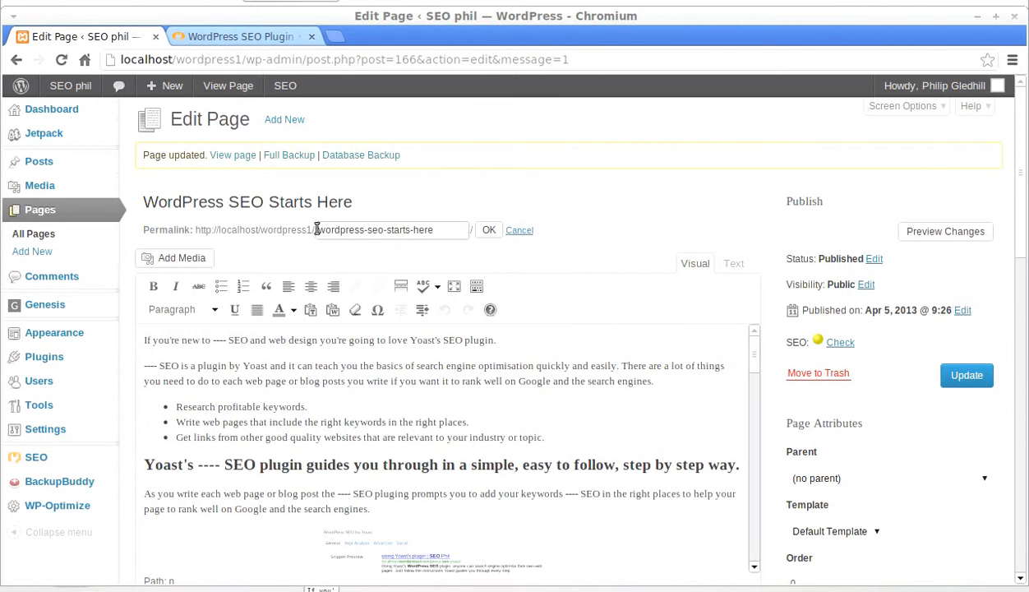
{"action": "left_click_drag", "start_coordinate": [320, 230], "coordinate": [385, 230]}
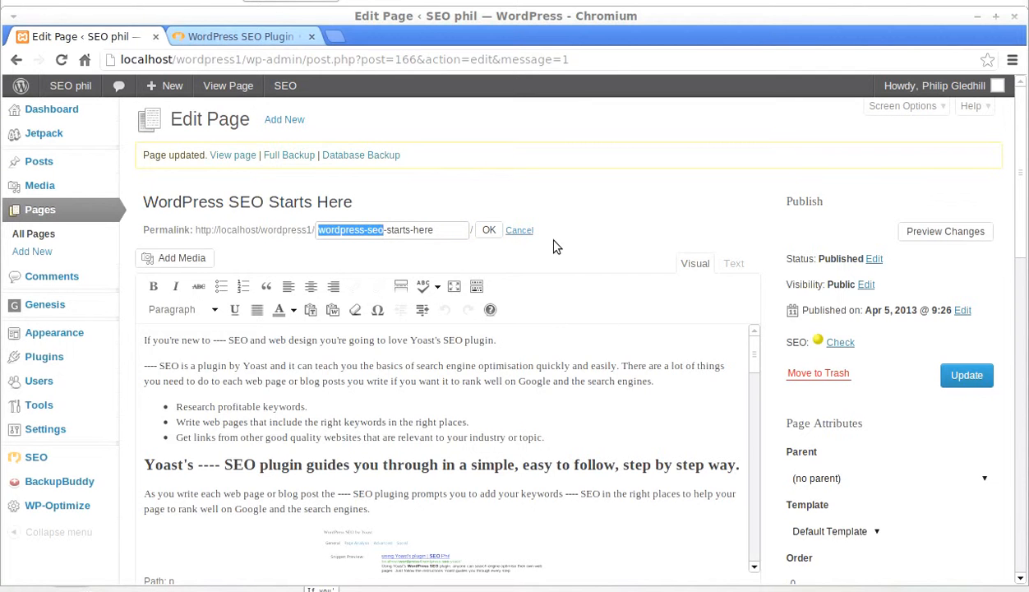
{"action": "left_click", "coordinate": [552, 248]}
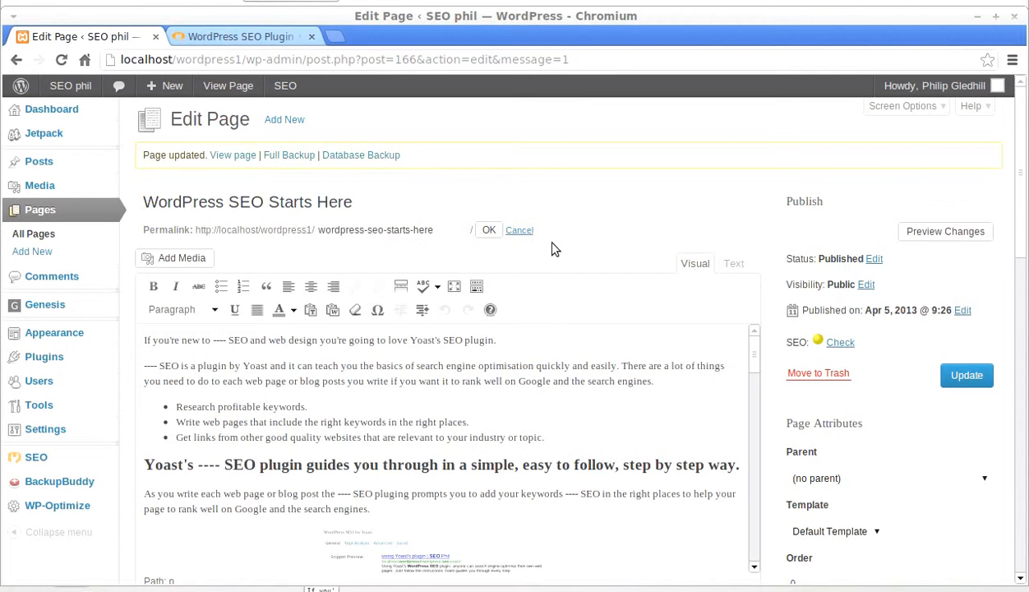
{"action": "left_click", "coordinate": [962, 378]}
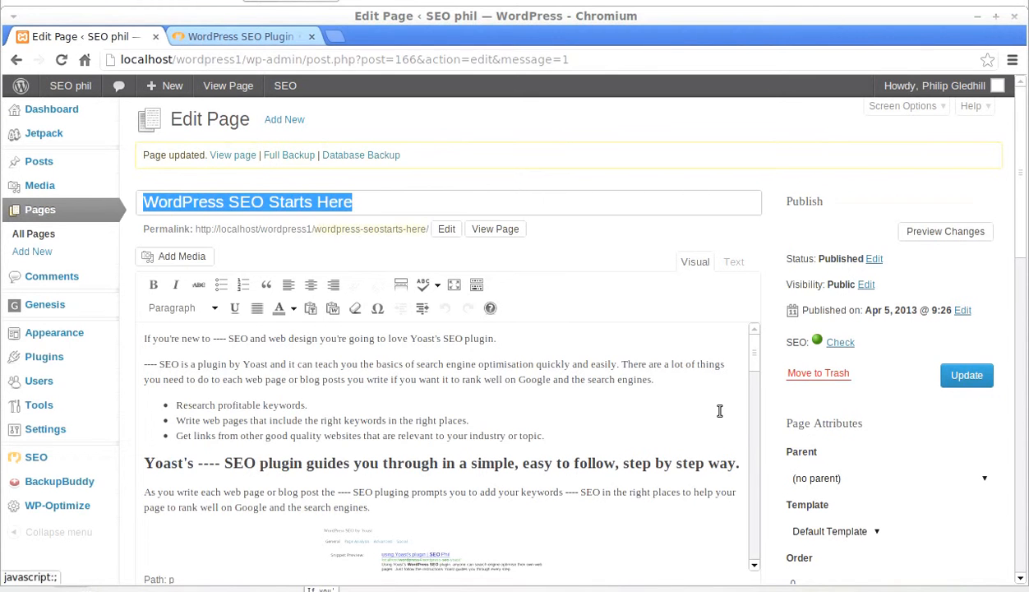
Step: Correct the permalink to "wordpress-seo-starts-here" by adding the missing hyphen after "seo"
{"action": "left_click", "coordinate": [451, 232]}
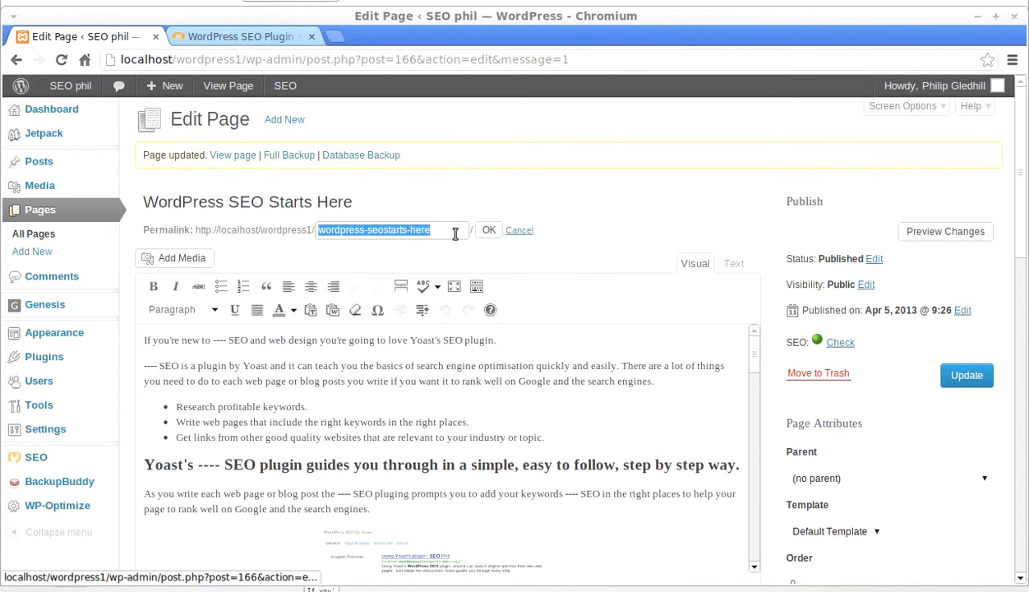
{"action": "left_click", "coordinate": [378, 230]}
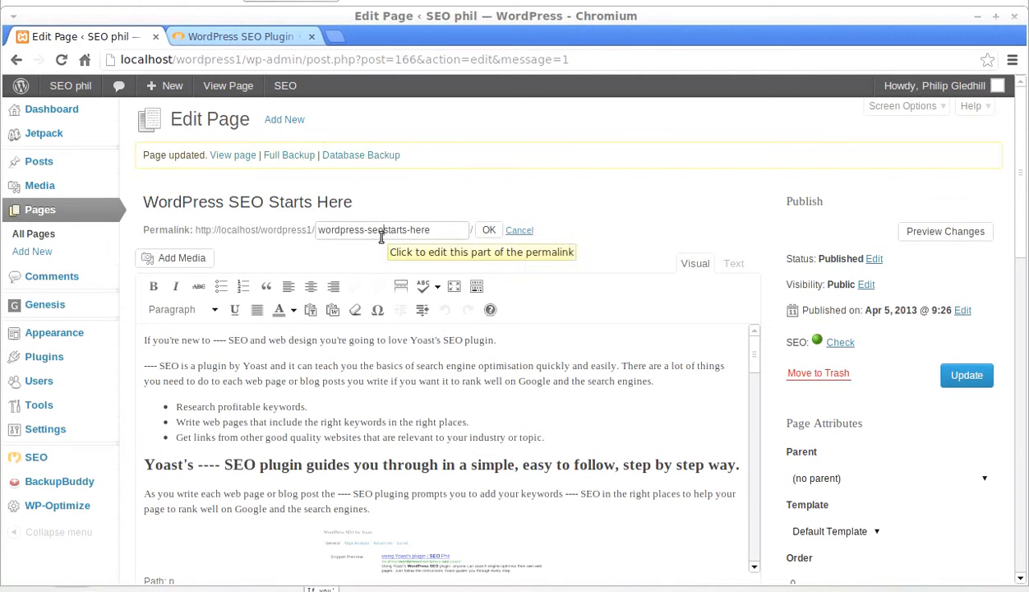
{"action": "type", "text": "-"}
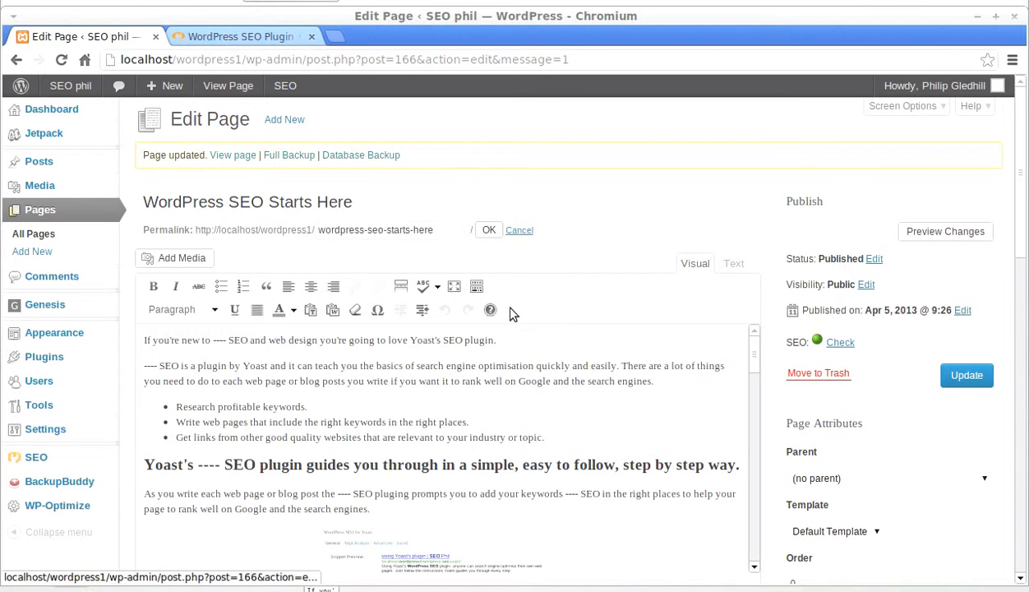
{"action": "key", "text": "Return"}
Step: Update the page with its corrected permalink and review the Content check under the focus keyword
{"action": "left_click", "coordinate": [967, 383]}
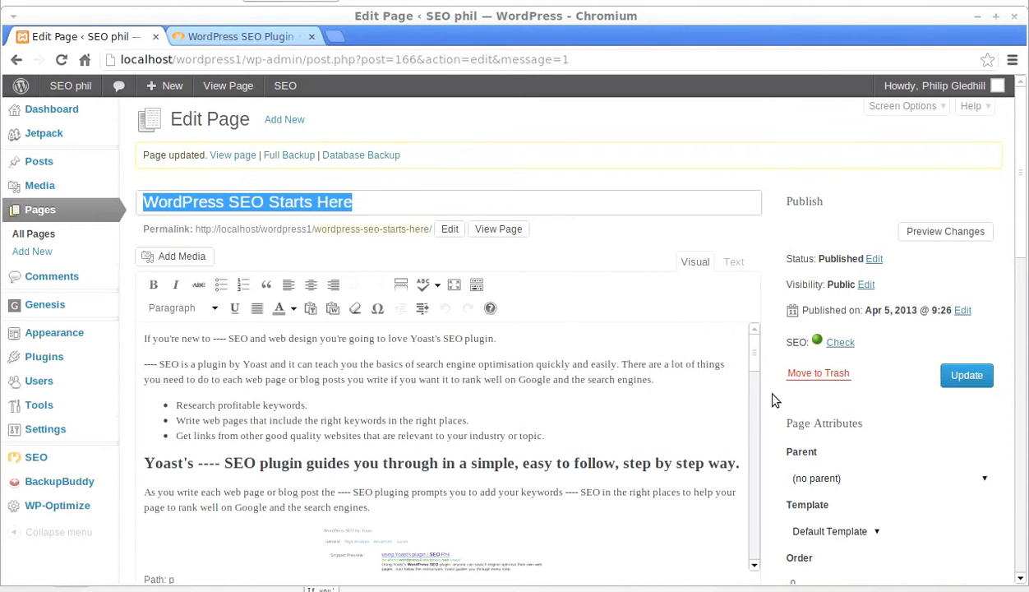
{"action": "scroll", "coordinate": [773, 420], "scroll_direction": "down", "scroll_amount": 10}
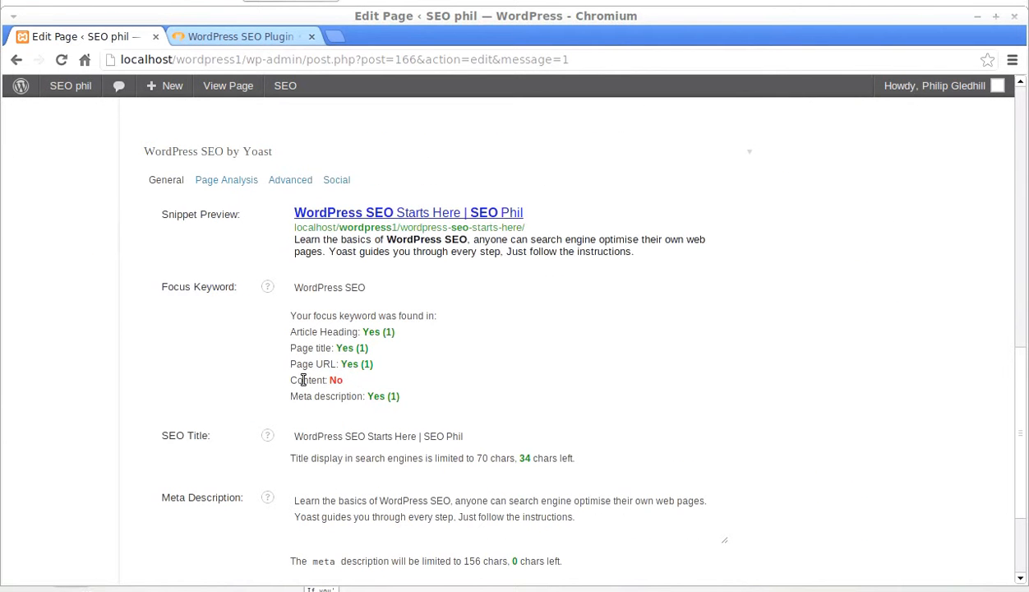
{"action": "left_click_drag", "start_coordinate": [287, 379], "coordinate": [343, 377]}
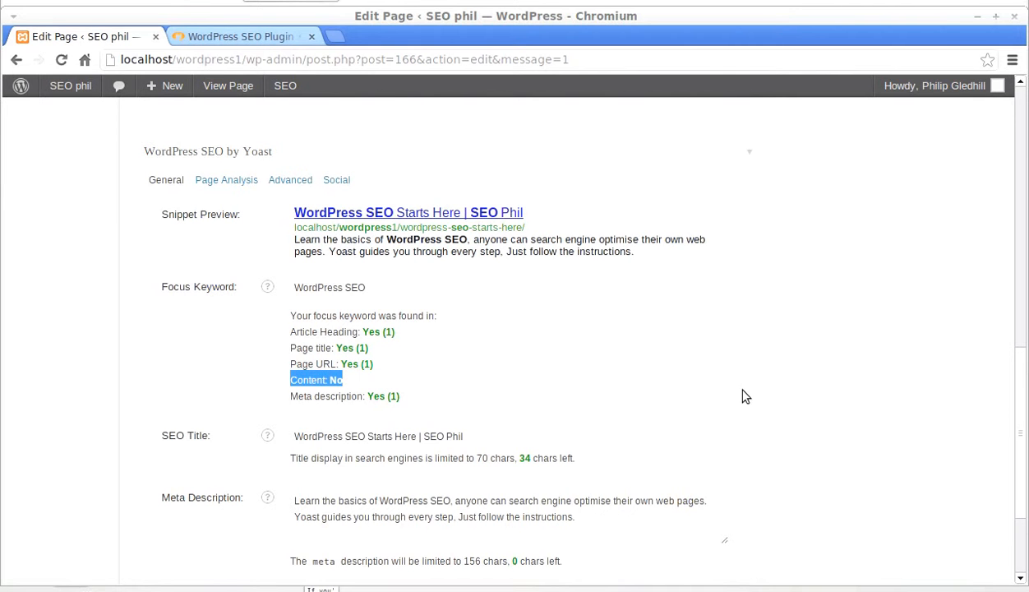
{"action": "left_click", "coordinate": [581, 356]}
Step: Replace the dashes before "SEO" in the first two paragraphs of the page content with "WordPress"
{"action": "scroll", "coordinate": [710, 399], "scroll_direction": "up", "scroll_amount": 12}
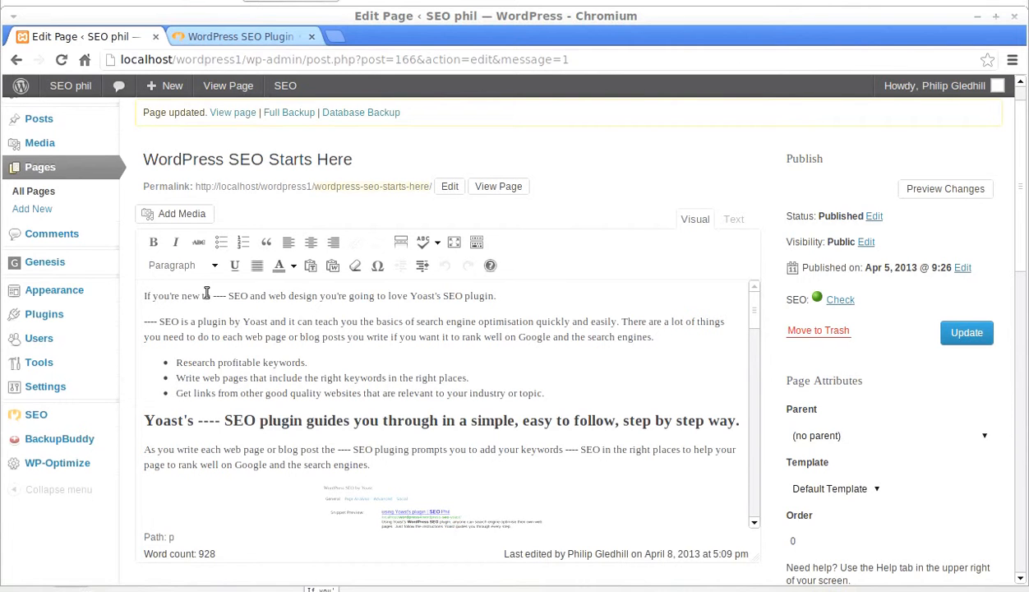
{"action": "left_click_drag", "start_coordinate": [211, 295], "coordinate": [223, 295]}
{"action": "type", "text": "Word"}
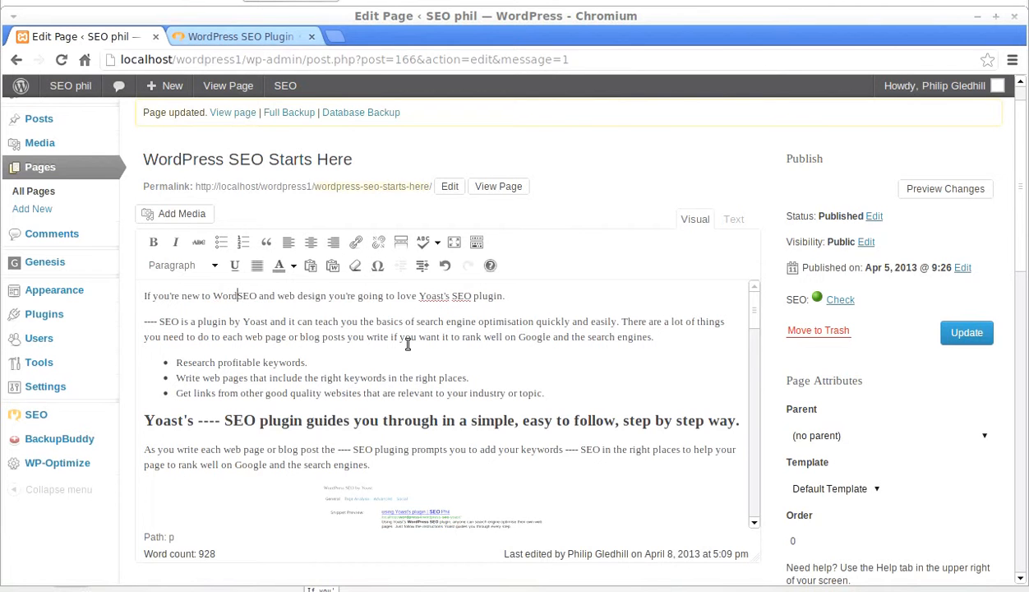
{"action": "type", "text": "Press"}
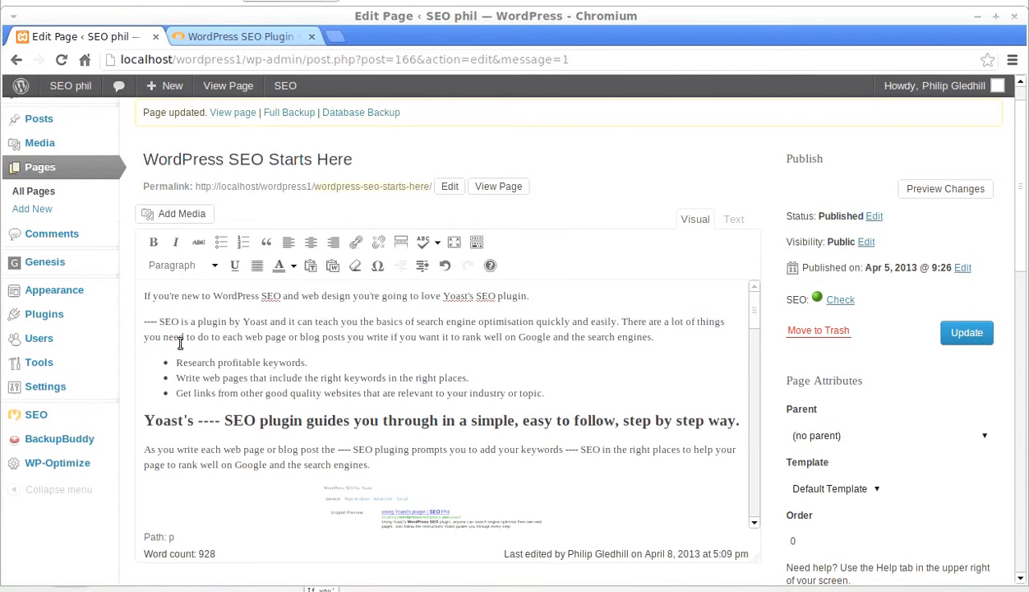
{"action": "left_click_drag", "start_coordinate": [158, 321], "coordinate": [137, 322]}
{"action": "type", "text": "Word"}
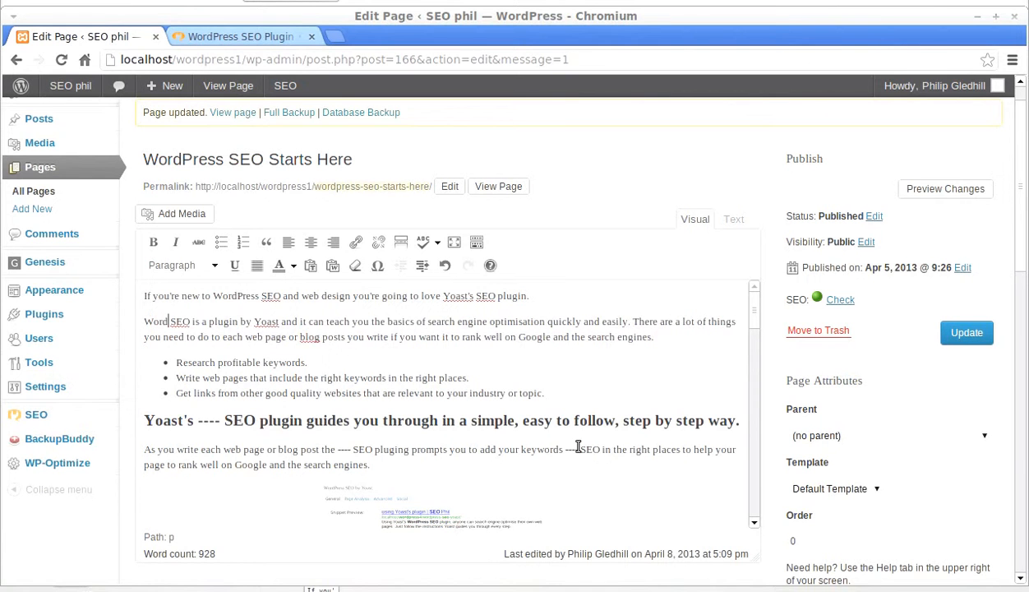
{"action": "type", "text": "Press"}
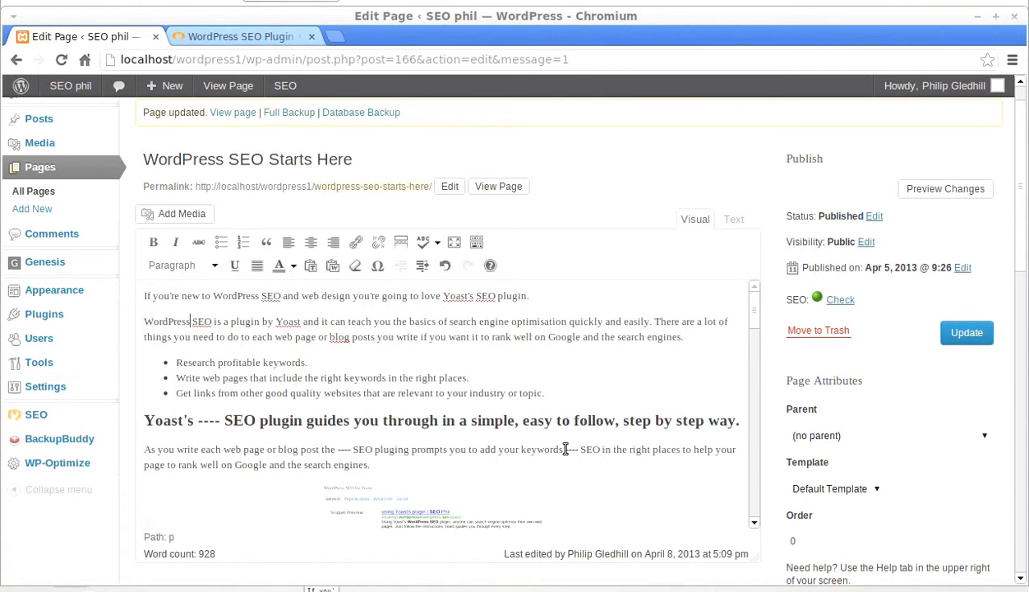
Step: Replace both dash placeholders before "SEO" in the paragraph below the "Yoast's ---- SEO plugin" subheading with "WordPress"
{"action": "left_click_drag", "start_coordinate": [335, 449], "coordinate": [350, 449]}
{"action": "left_click_drag", "start_coordinate": [565, 449], "coordinate": [573, 449]}
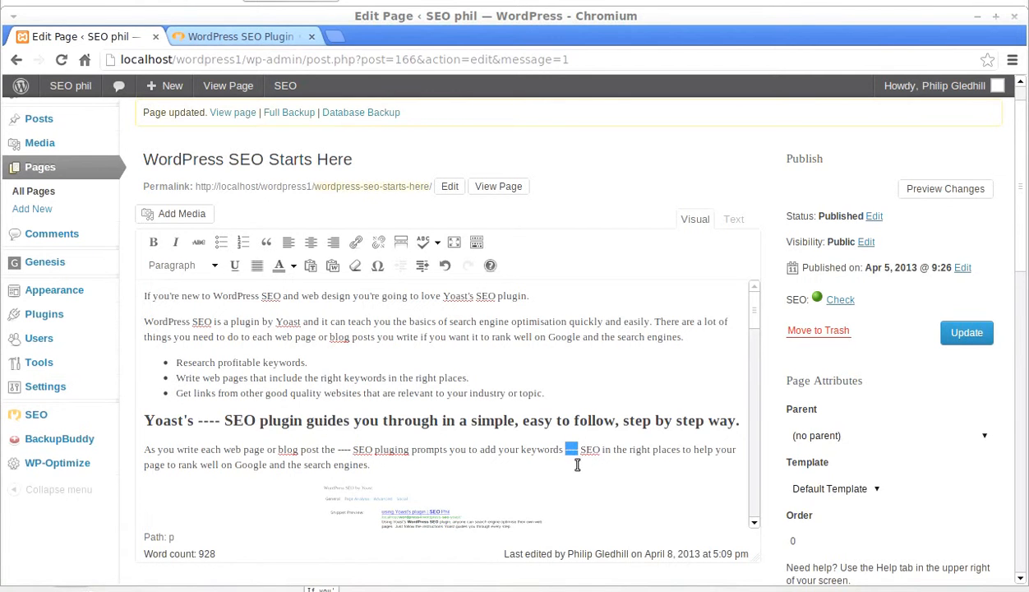
{"action": "left_click_drag", "start_coordinate": [336, 449], "coordinate": [346, 449]}
{"action": "type", "text": "WordP"}
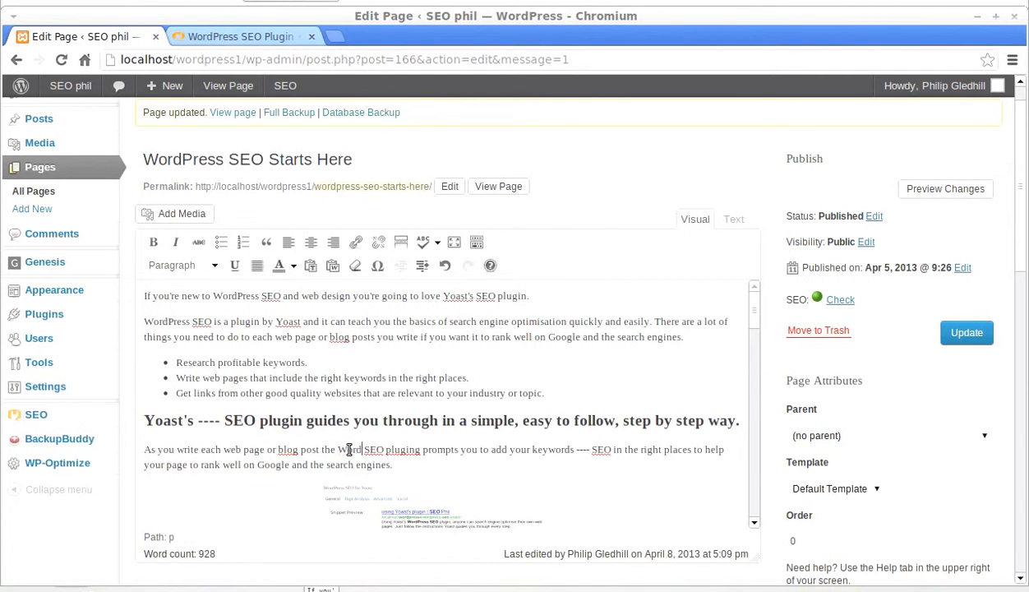
{"action": "type", "text": "ress"}
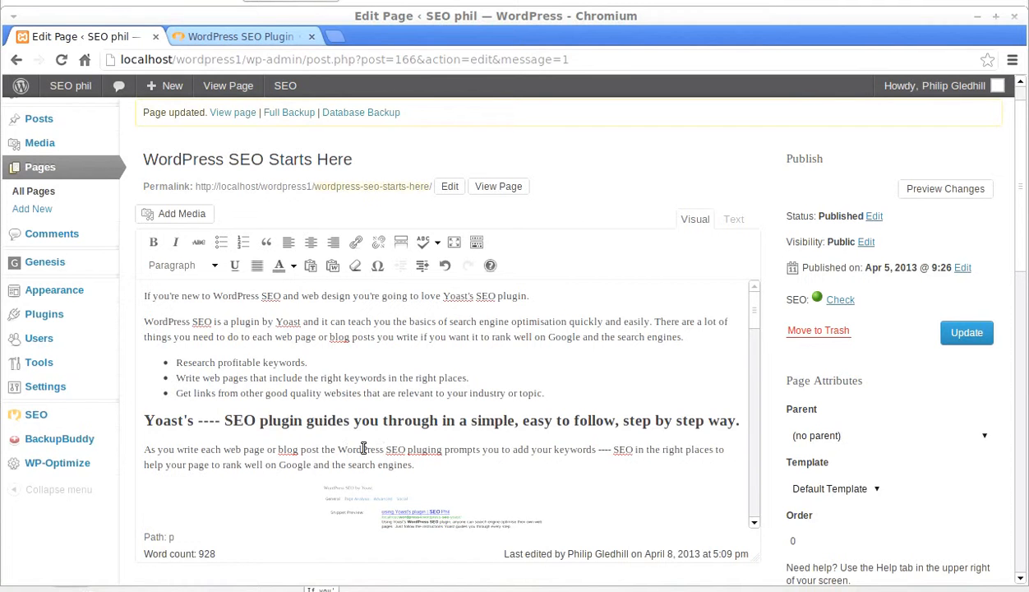
{"action": "left_click_drag", "start_coordinate": [596, 450], "coordinate": [615, 450]}
{"action": "key", "text": "BackSpace"}
{"action": "type", "text": "WordPress"}
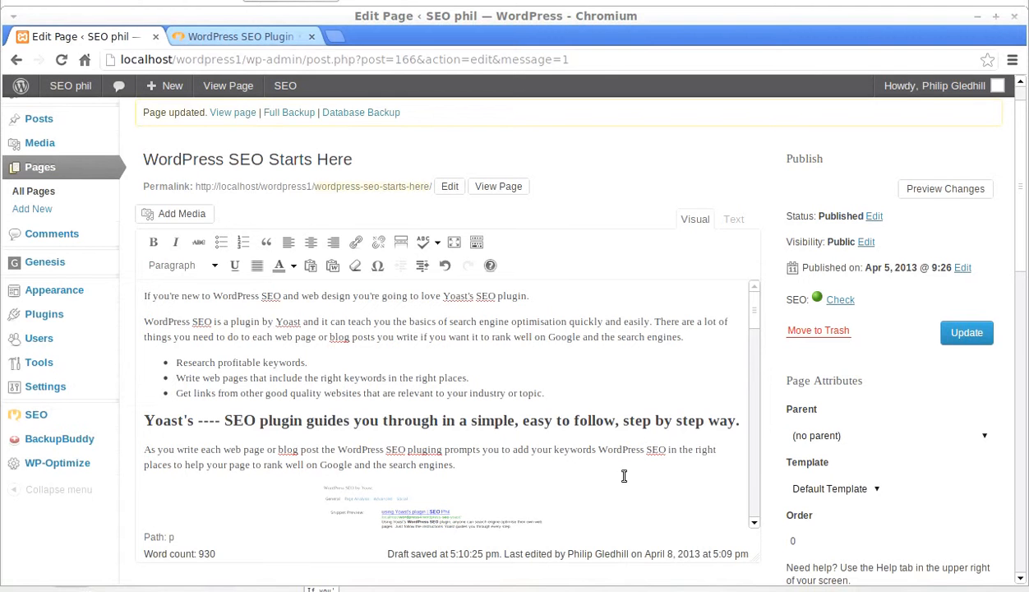
Step: Update the page with its edited paragraphs and review the Content check under the focus keyword
{"action": "left_click", "coordinate": [969, 332]}
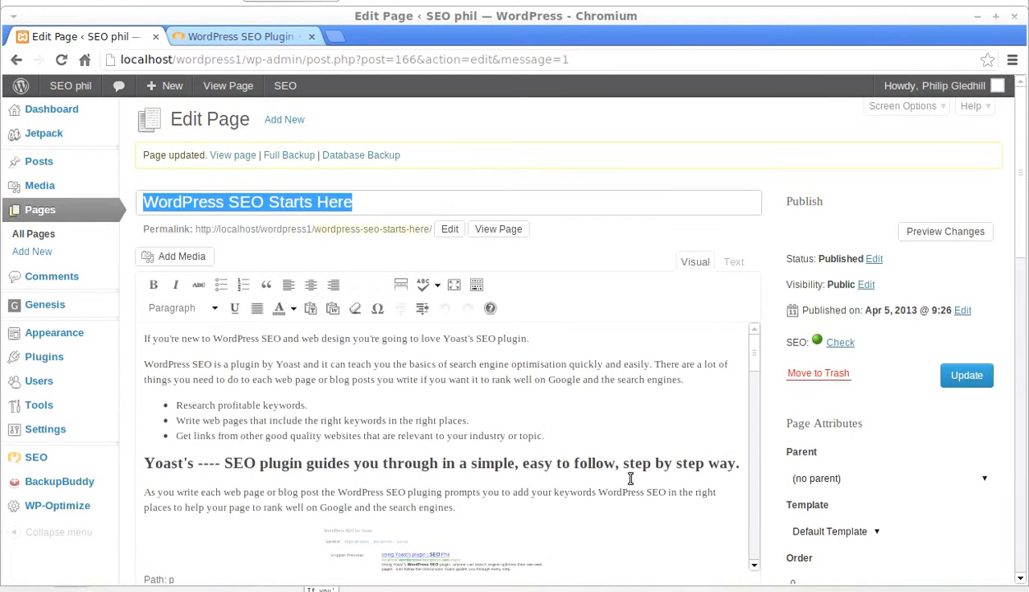
{"action": "left_click", "coordinate": [773, 427]}
{"action": "scroll", "coordinate": [773, 427], "scroll_direction": "down", "scroll_amount": 8}
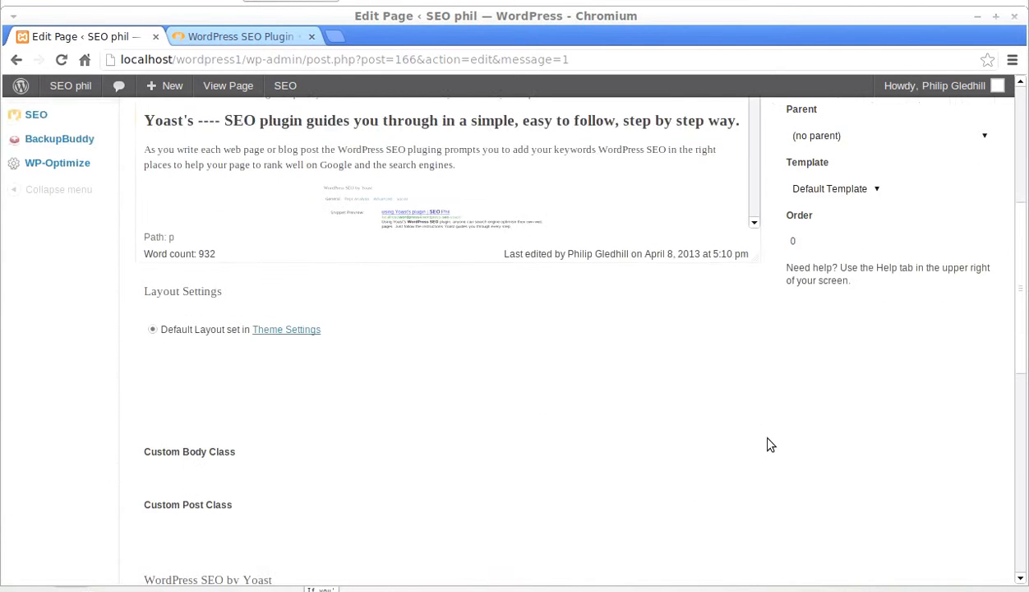
{"action": "scroll", "coordinate": [768, 449], "scroll_direction": "down", "scroll_amount": 3}
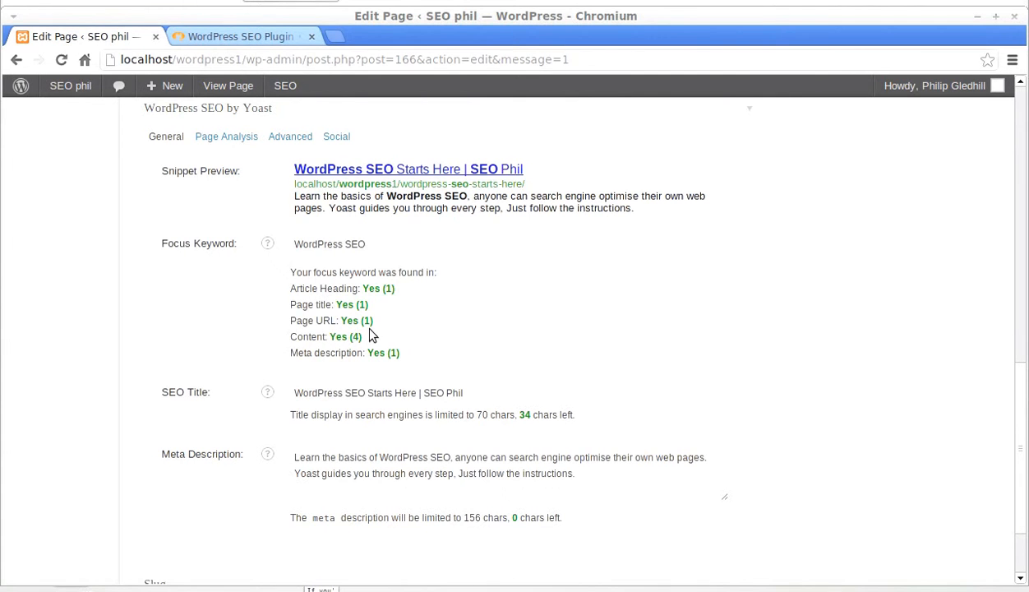
Step: Switch to pluma and copy the entire prepared article from the unsaved document
{"action": "key", "text": "alt+Tab"}
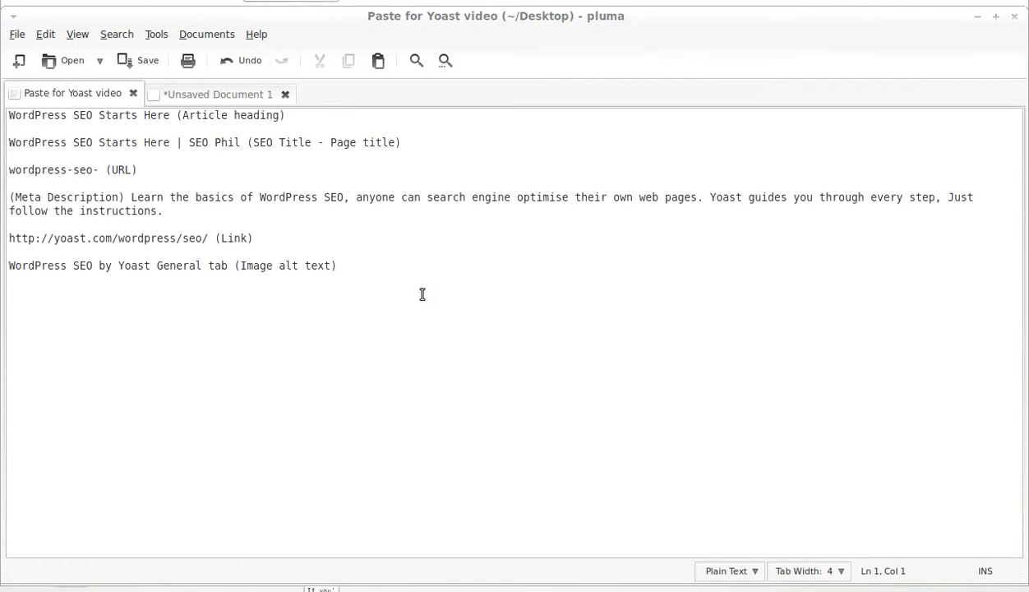
{"action": "left_click", "coordinate": [211, 95]}
{"action": "left_click", "coordinate": [208, 223]}
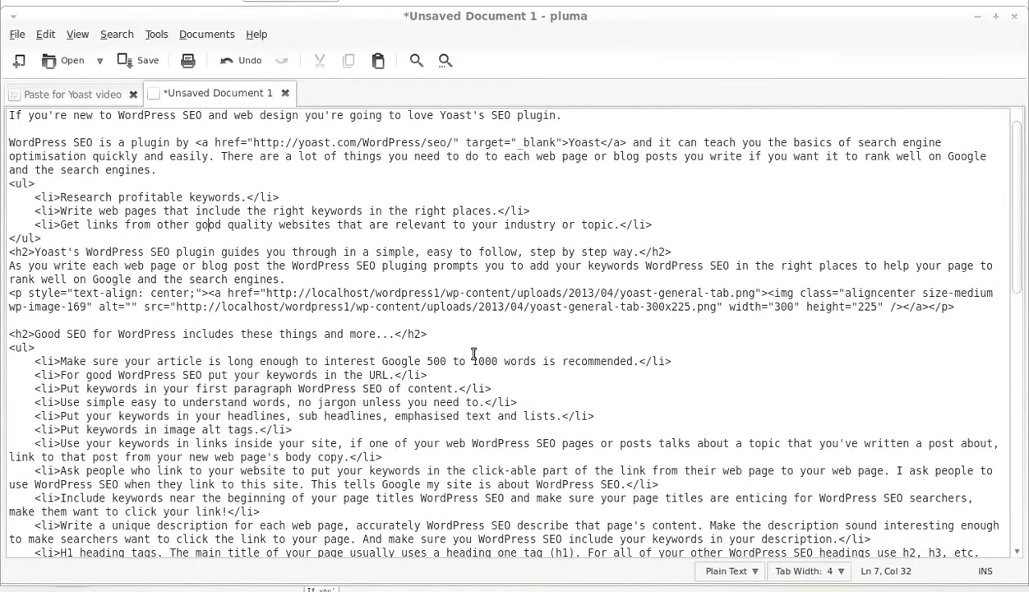
{"action": "key", "text": "ctrl+a"}
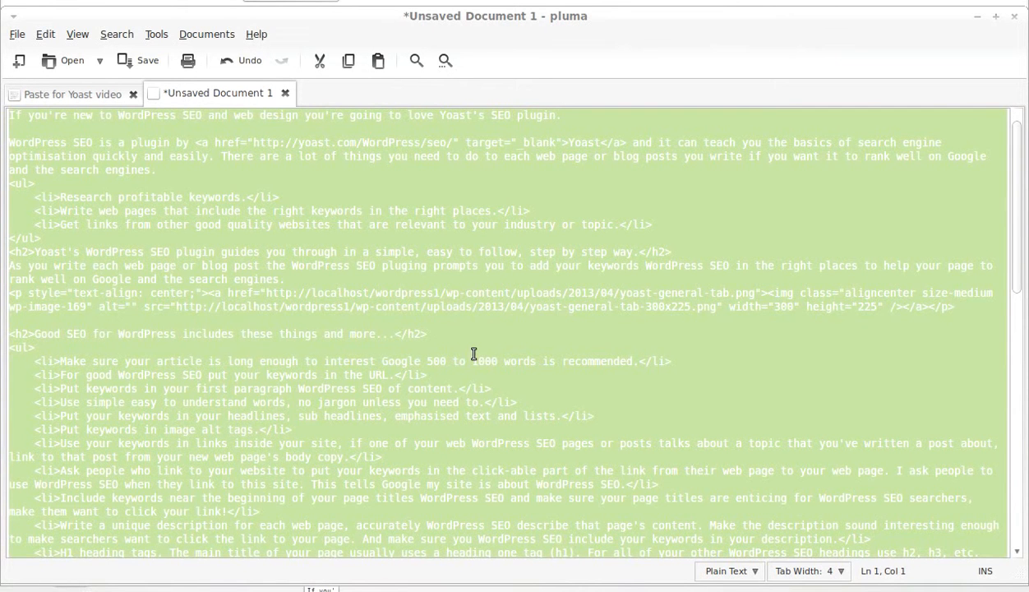
Step: Return to the WordPress page in Chromium and replace all its content in the HTML text view with the copied article
{"action": "key", "text": "alt+Tab"}
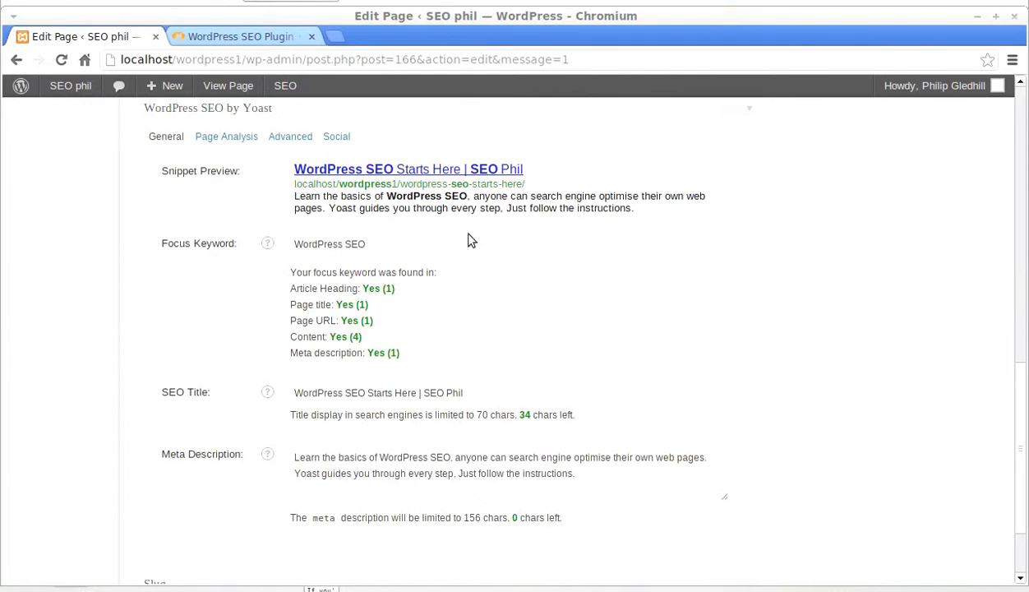
{"action": "scroll", "coordinate": [826, 358], "scroll_direction": "up", "scroll_amount": 15}
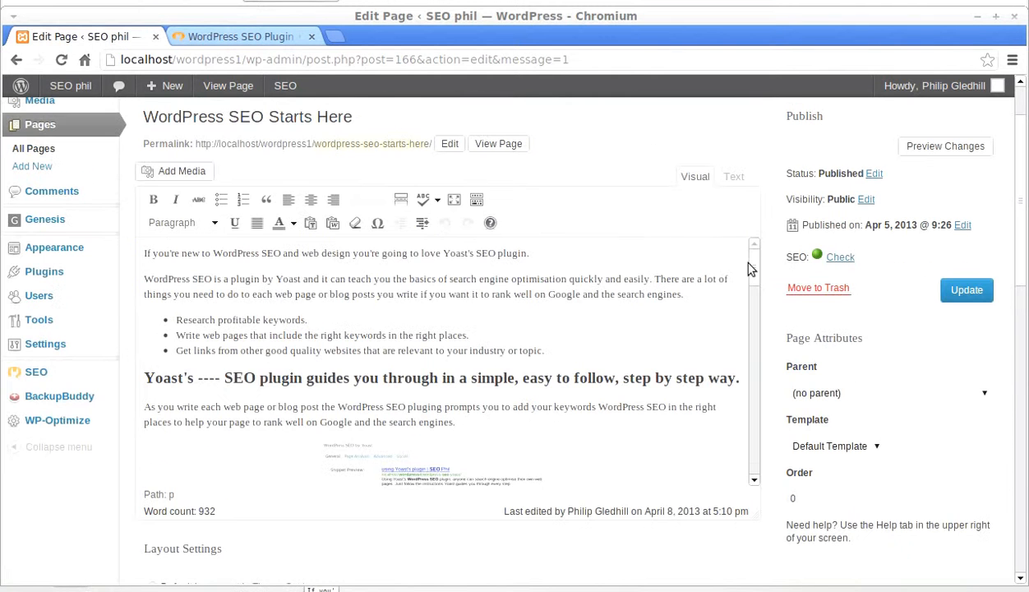
{"action": "left_click", "coordinate": [731, 177]}
{"action": "left_click", "coordinate": [471, 256]}
{"action": "key", "text": "ctrl+a"}
{"action": "key", "text": "BackSpace"}
{"action": "key", "text": "ctrl+v"}
Step: Update the page with the pasted article and set the content editor back to the visual view
{"action": "left_click", "coordinate": [965, 290]}
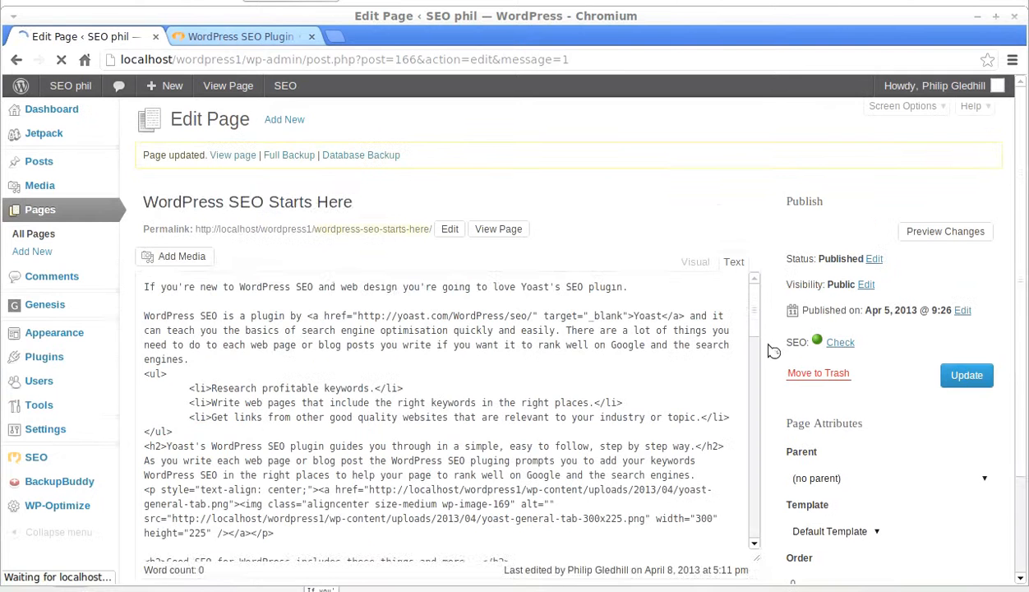
{"action": "left_click", "coordinate": [674, 259]}
{"action": "scroll", "coordinate": [765, 383], "scroll_direction": "down", "scroll_amount": 10}
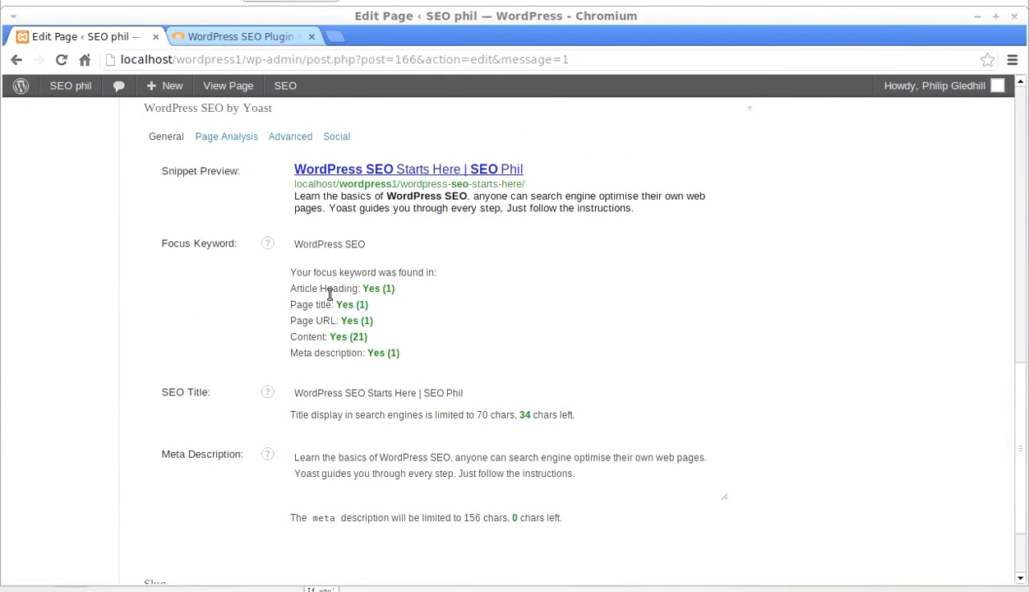
Step: Review the focus keyword checks for the updated page and the Yoast link in its second paragraph
{"action": "left_click_drag", "start_coordinate": [364, 288], "coordinate": [360, 320]}
{"action": "left_click", "coordinate": [410, 321]}
{"action": "scroll", "coordinate": [787, 433], "scroll_direction": "up", "scroll_amount": 3}
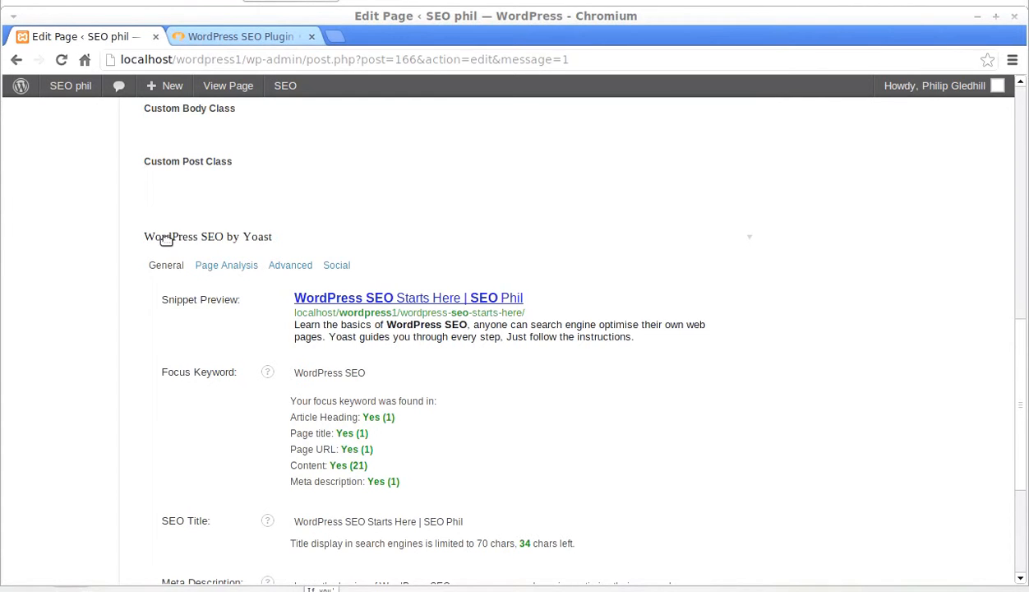
{"action": "scroll", "coordinate": [402, 289], "scroll_direction": "down", "scroll_amount": 1}
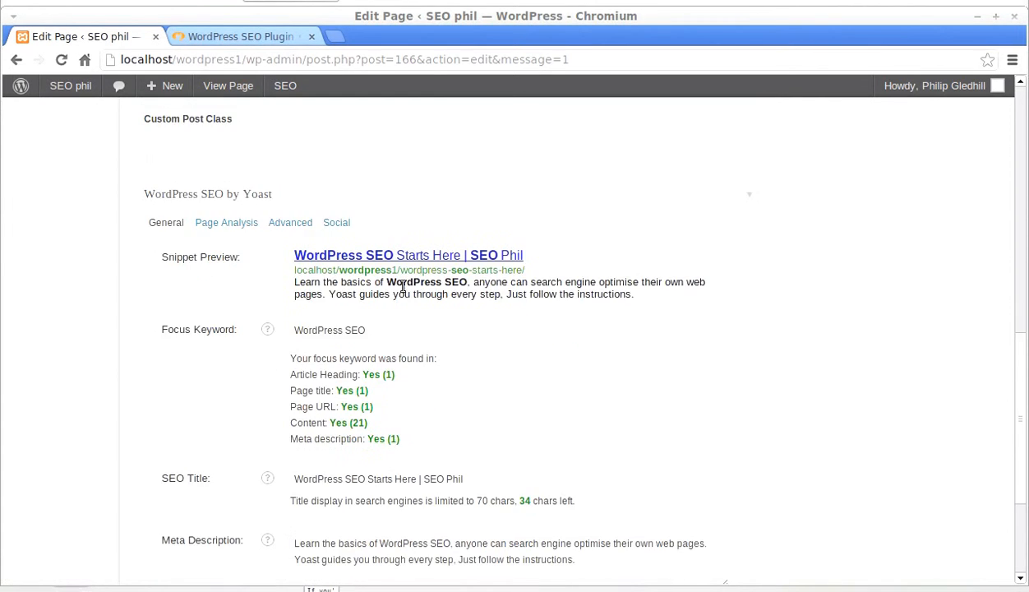
{"action": "scroll", "coordinate": [832, 344], "scroll_direction": "up", "scroll_amount": 8}
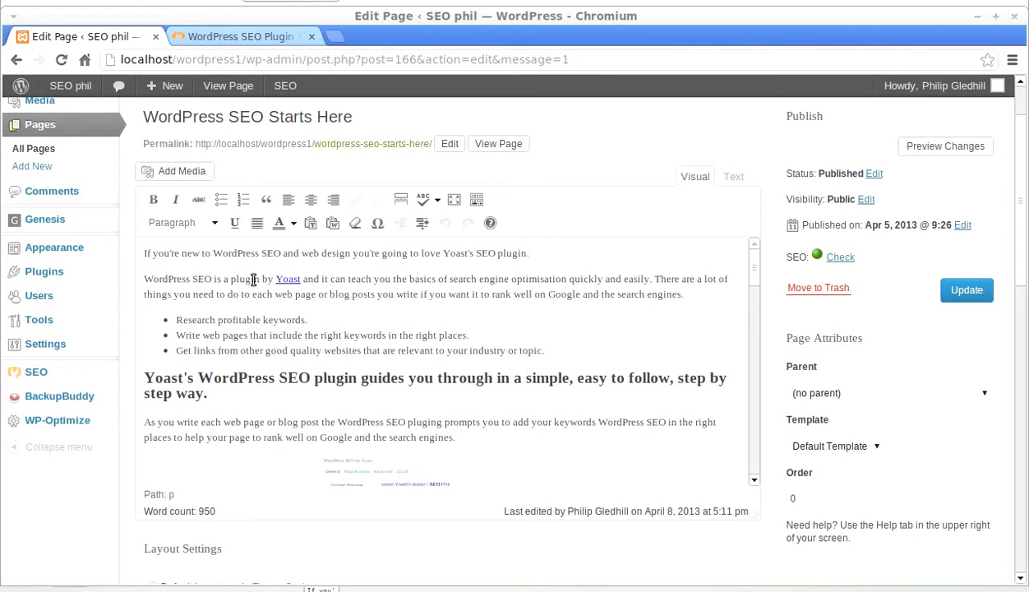
{"action": "scroll", "coordinate": [769, 317], "scroll_direction": "down", "scroll_amount": 6}
{"action": "scroll", "coordinate": [770, 319], "scroll_direction": "down", "scroll_amount": 4}
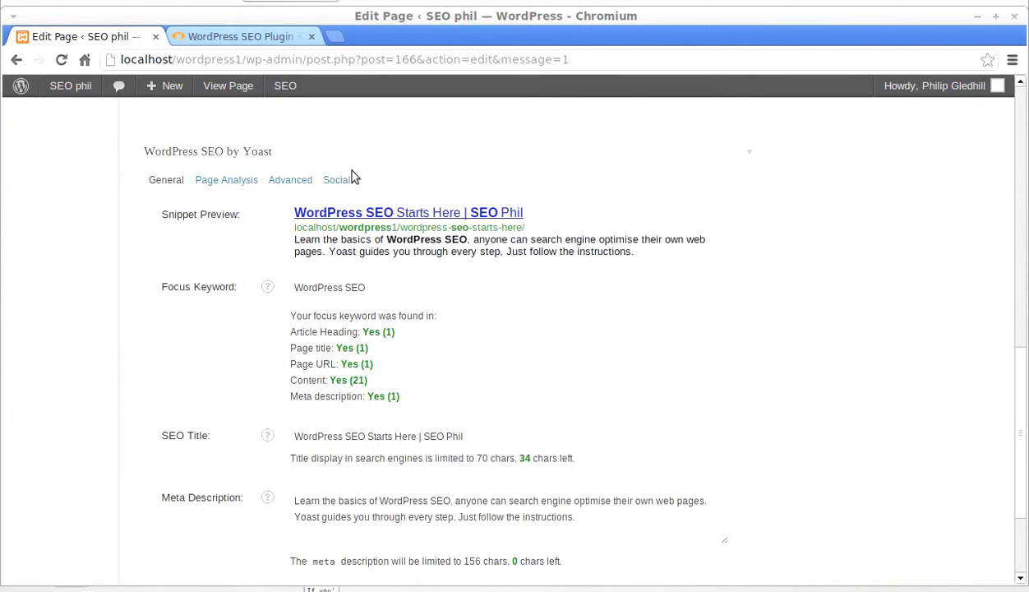
{"action": "scroll", "coordinate": [781, 280], "scroll_direction": "down", "scroll_amount": 1}
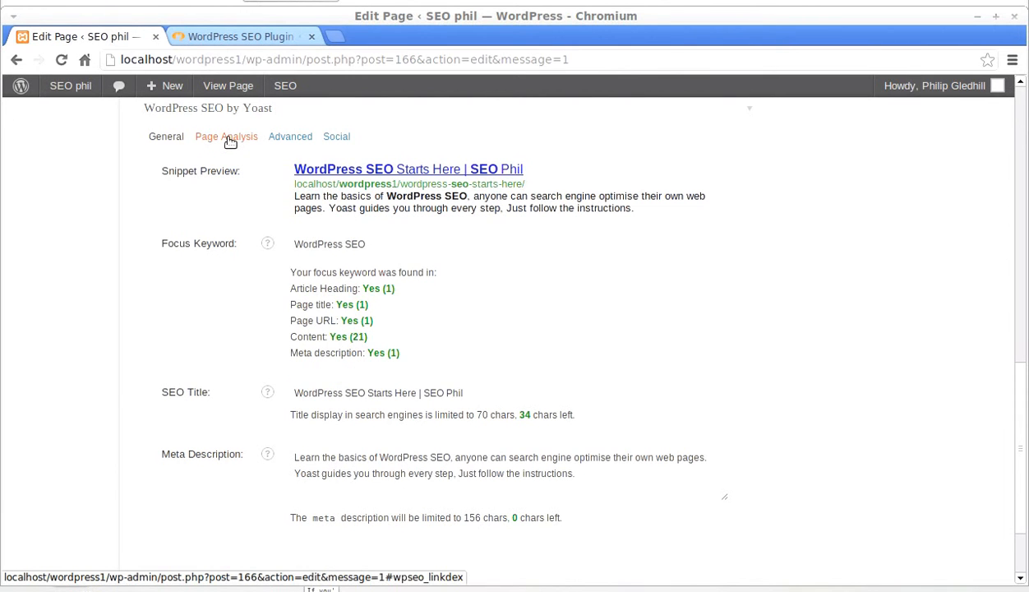
Step: Read Yoast's page analysis and compare its page title advice with the SEO Title and its character limit
{"action": "left_click", "coordinate": [229, 138]}
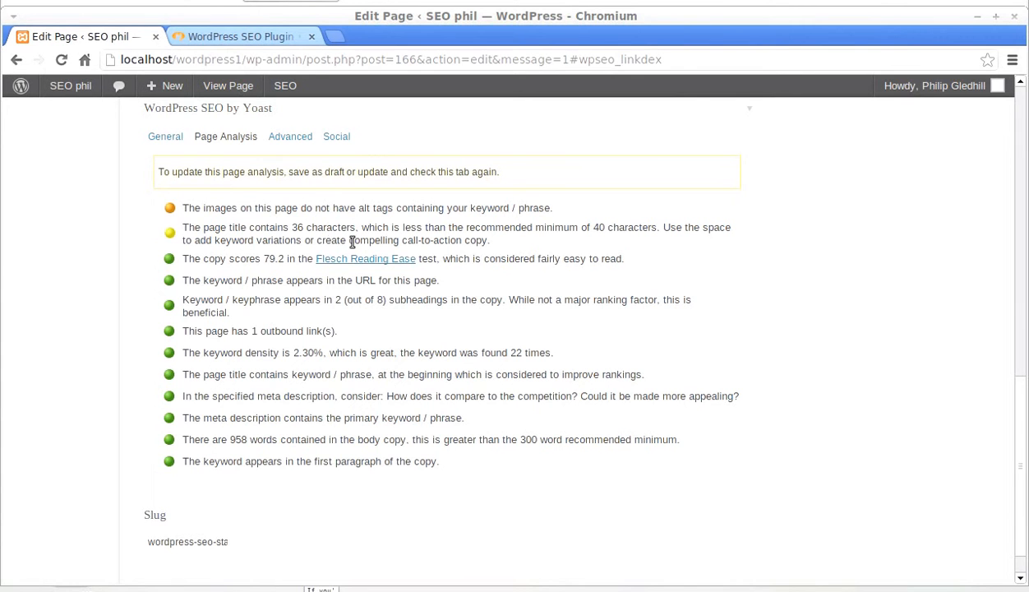
{"action": "left_click", "coordinate": [163, 137]}
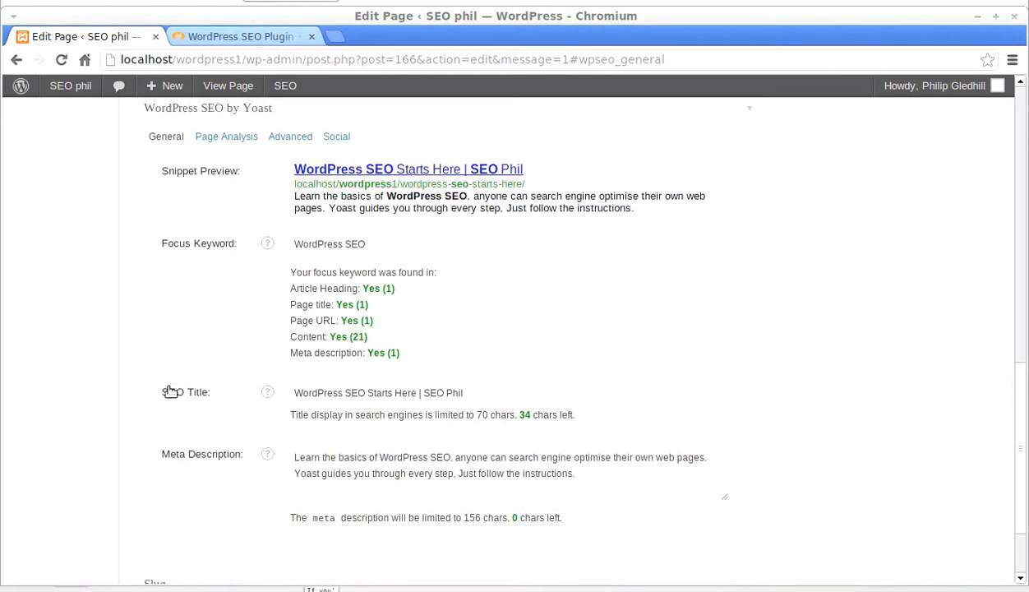
{"action": "left_click_drag", "start_coordinate": [467, 393], "coordinate": [297, 400]}
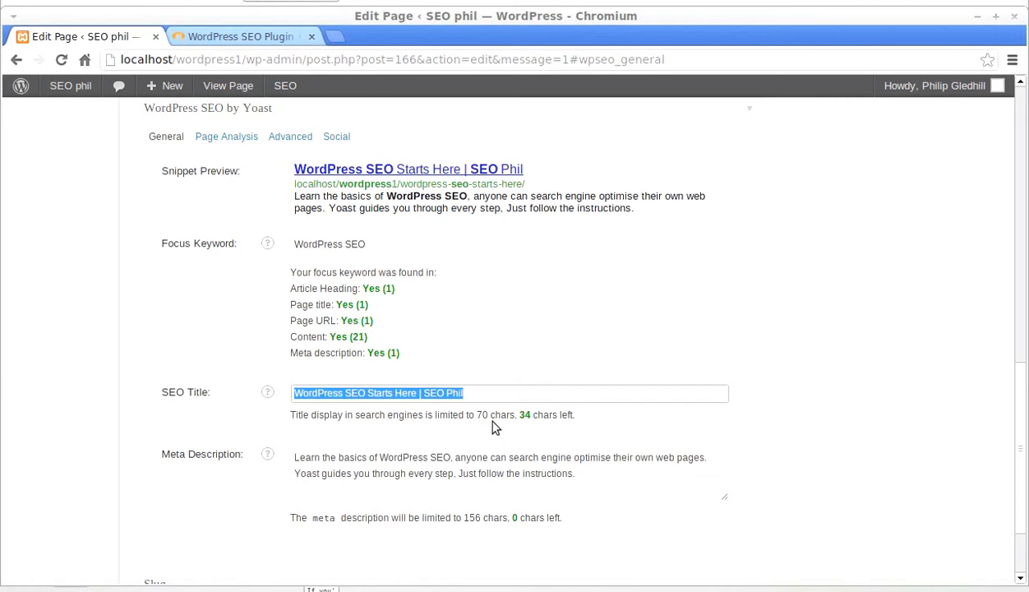
{"action": "left_click", "coordinate": [542, 394]}
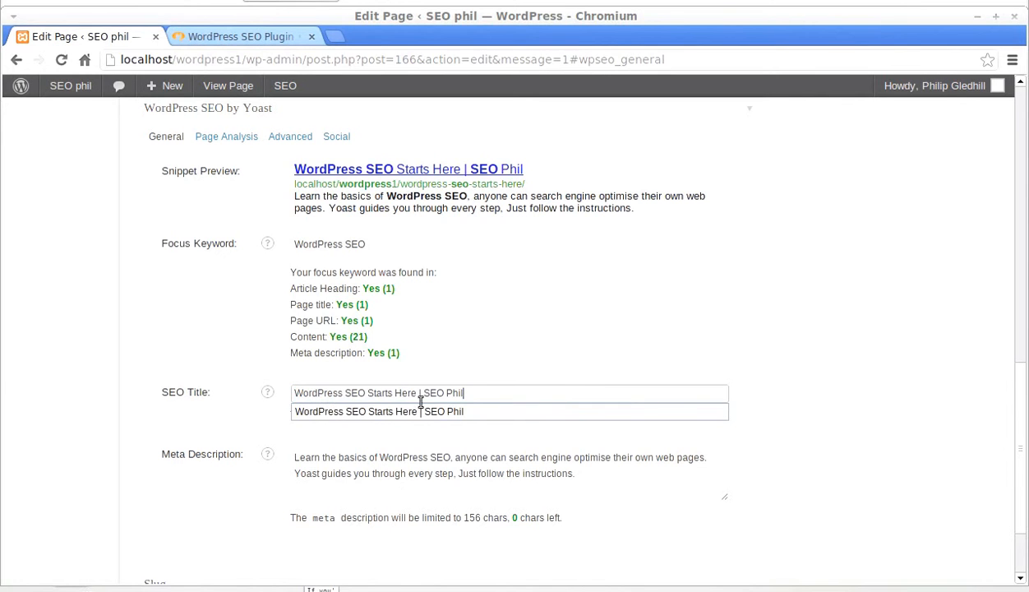
{"action": "left_click", "coordinate": [230, 419]}
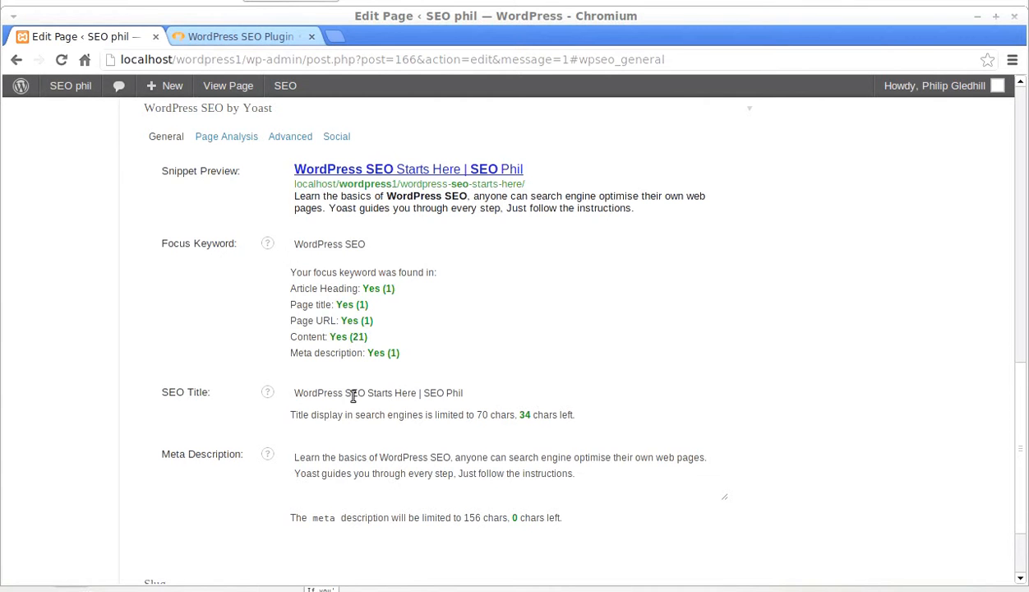
{"action": "left_click", "coordinate": [223, 140]}
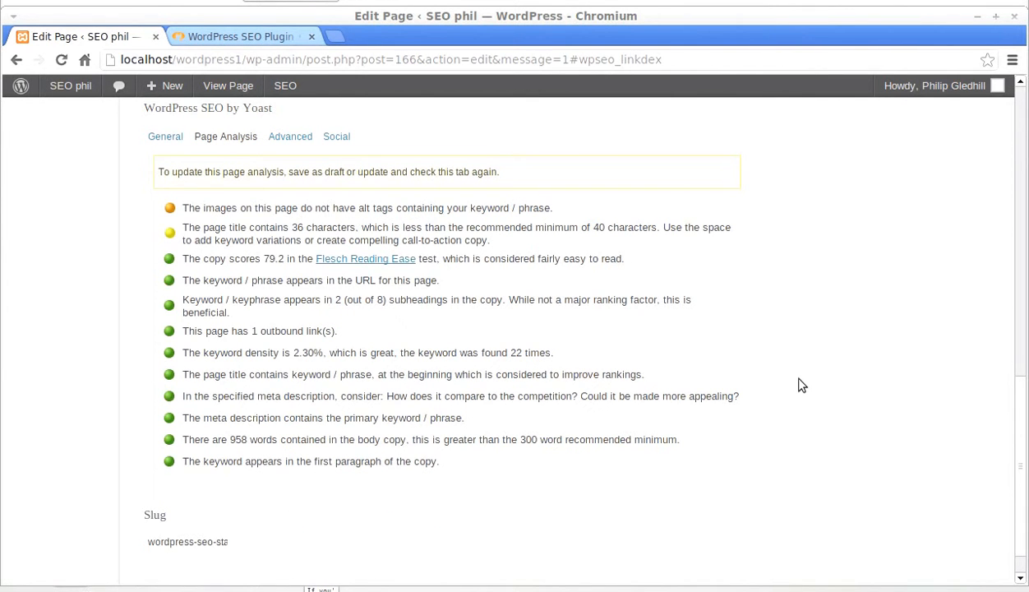
Step: Give the Yoast General tab image in the page content the alternative text "WordPress SEO screen shot"
{"action": "scroll", "coordinate": [802, 385], "scroll_direction": "up", "scroll_amount": 10}
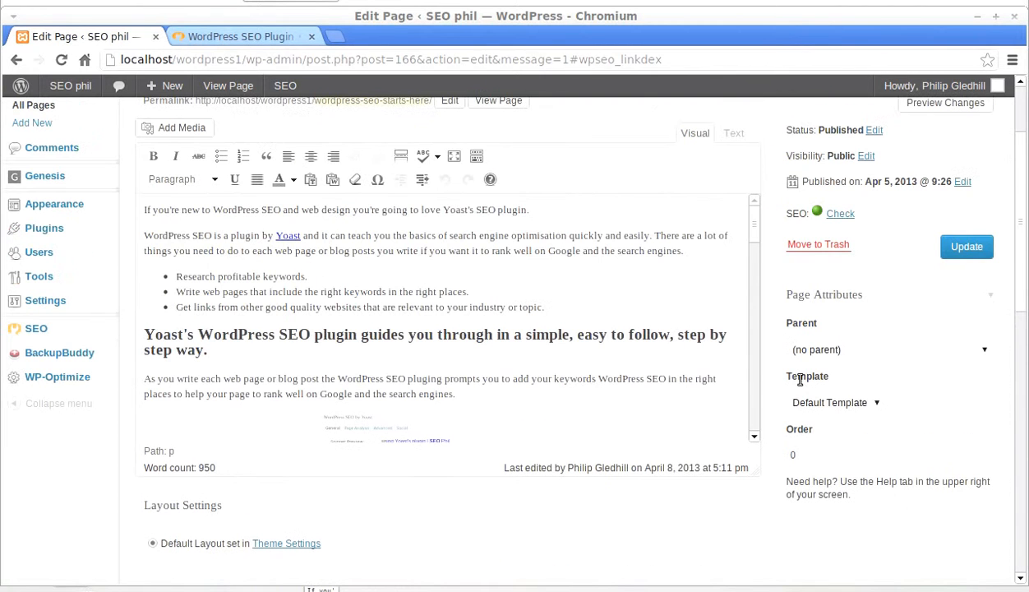
{"action": "left_click_drag", "start_coordinate": [752, 215], "coordinate": [755, 257]}
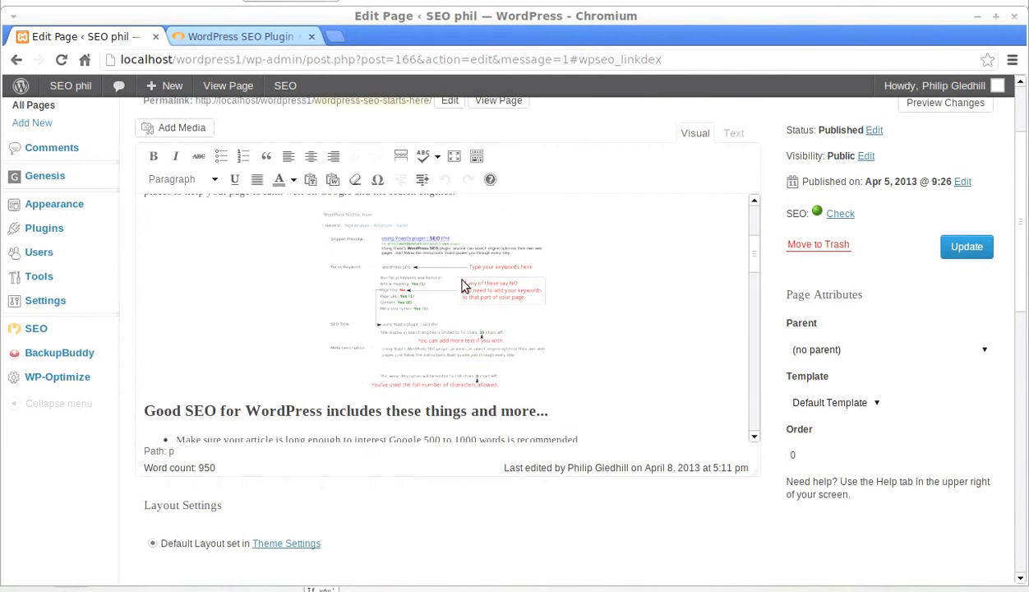
{"action": "left_click", "coordinate": [454, 305]}
{"action": "left_click", "coordinate": [340, 229]}
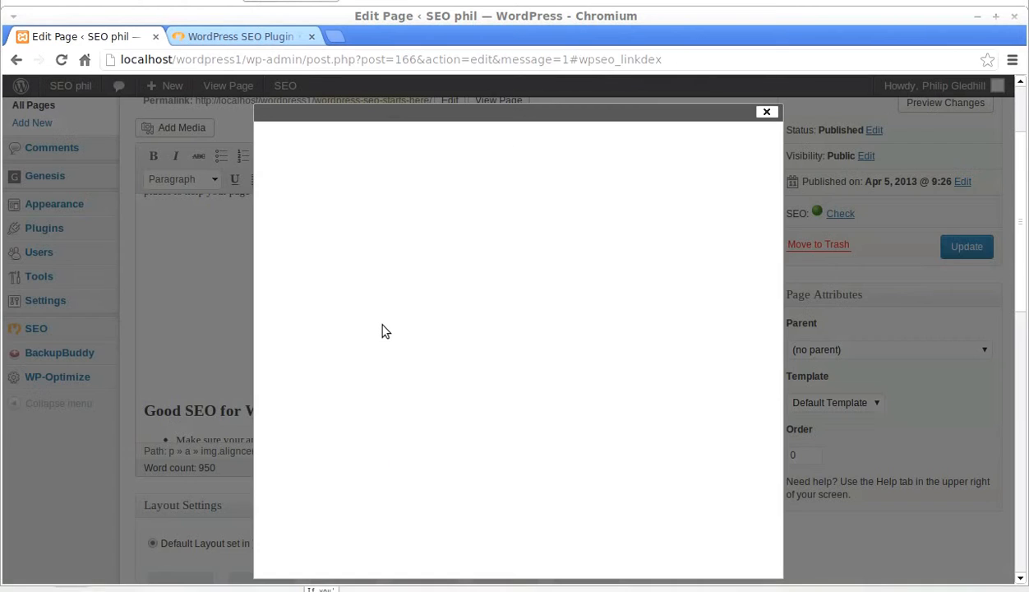
{"action": "left_click", "coordinate": [391, 401]}
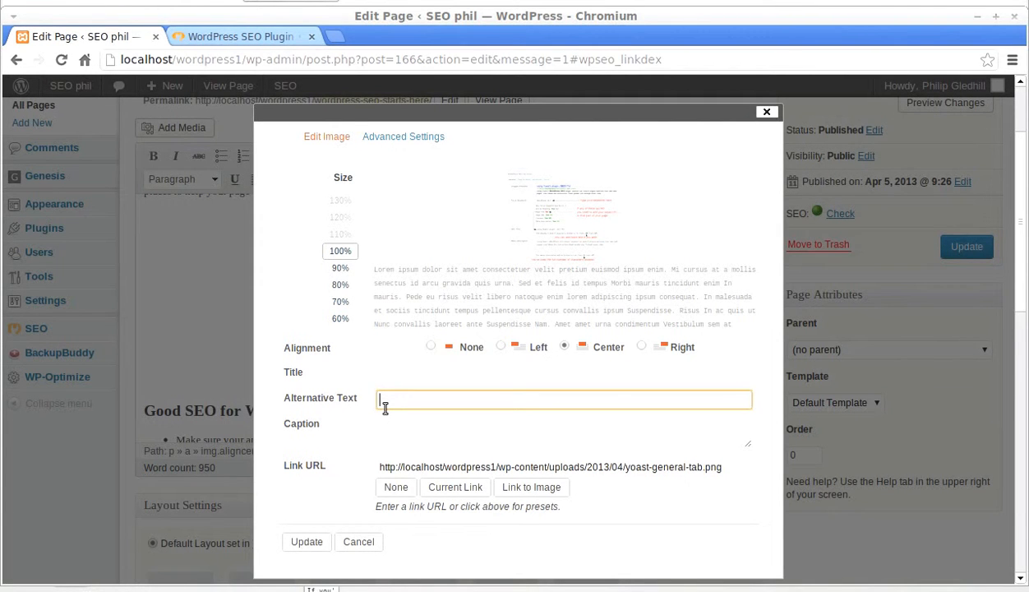
{"action": "type", "text": "WordPress SEO screen shot"}
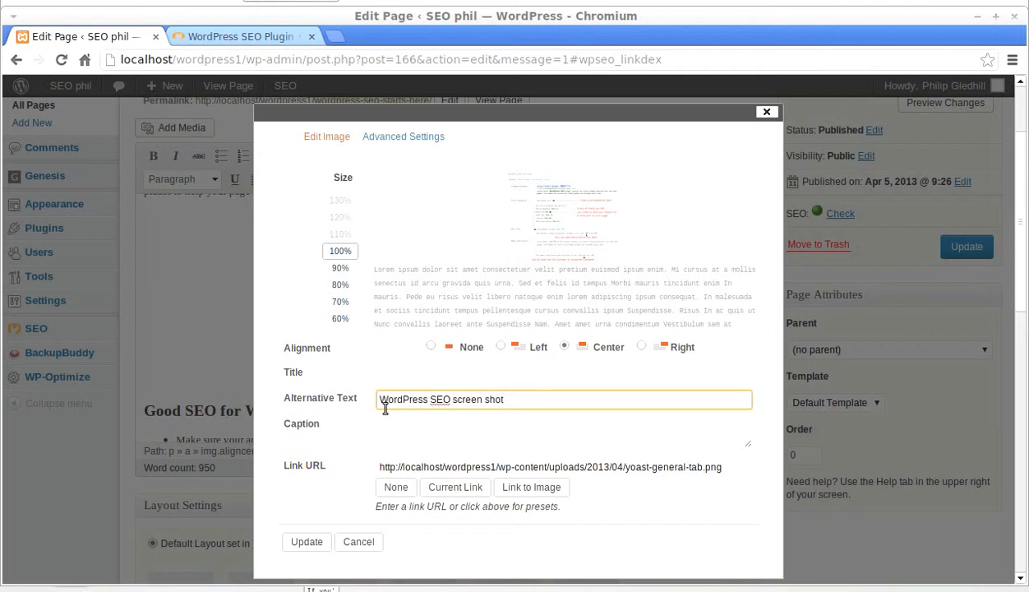
{"action": "left_click", "coordinate": [304, 542]}
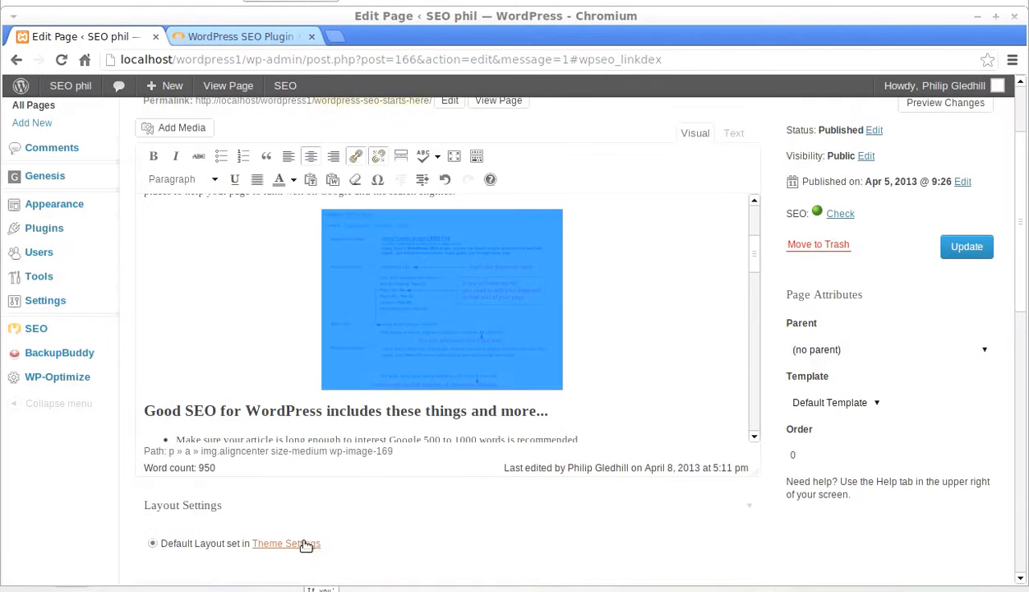
Step: Update the page with the image's new alternative text and bring up its refreshed Yoast page analysis
{"action": "left_click", "coordinate": [952, 249]}
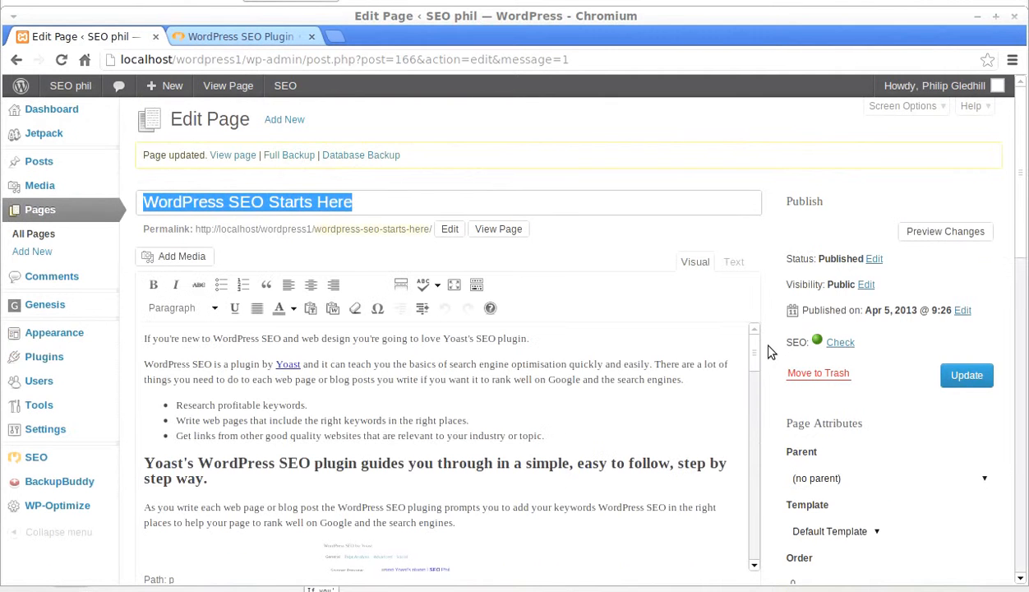
{"action": "scroll", "coordinate": [770, 354], "scroll_direction": "down", "scroll_amount": 8}
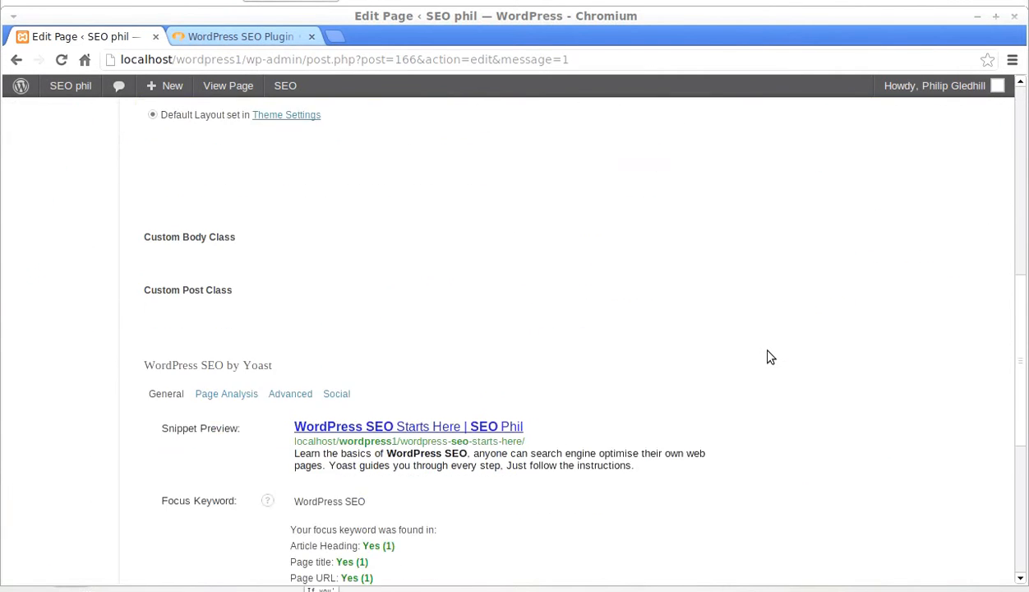
{"action": "scroll", "coordinate": [767, 358], "scroll_direction": "down", "scroll_amount": 3}
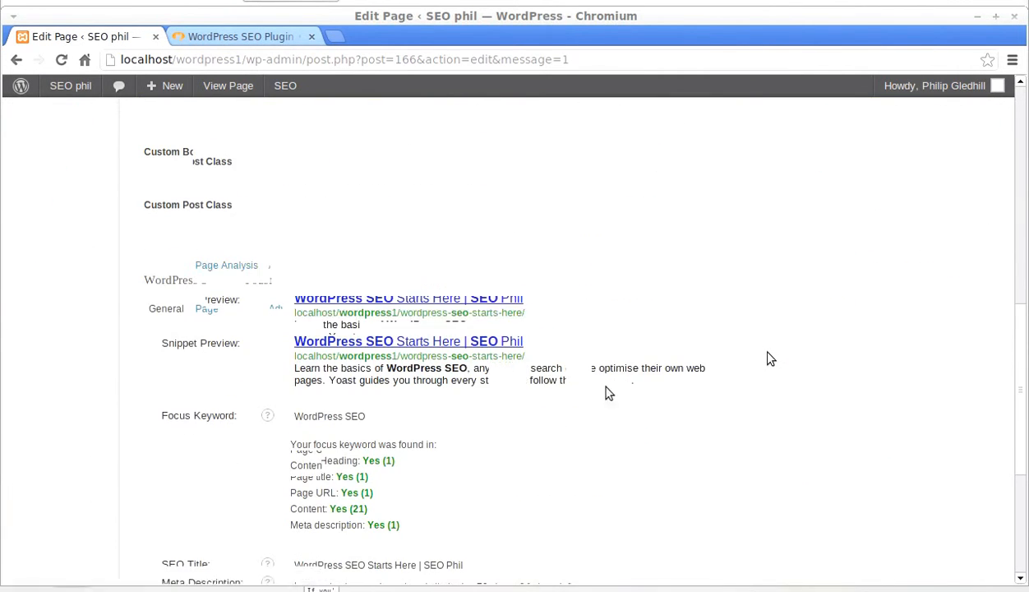
{"action": "left_click", "coordinate": [222, 180]}
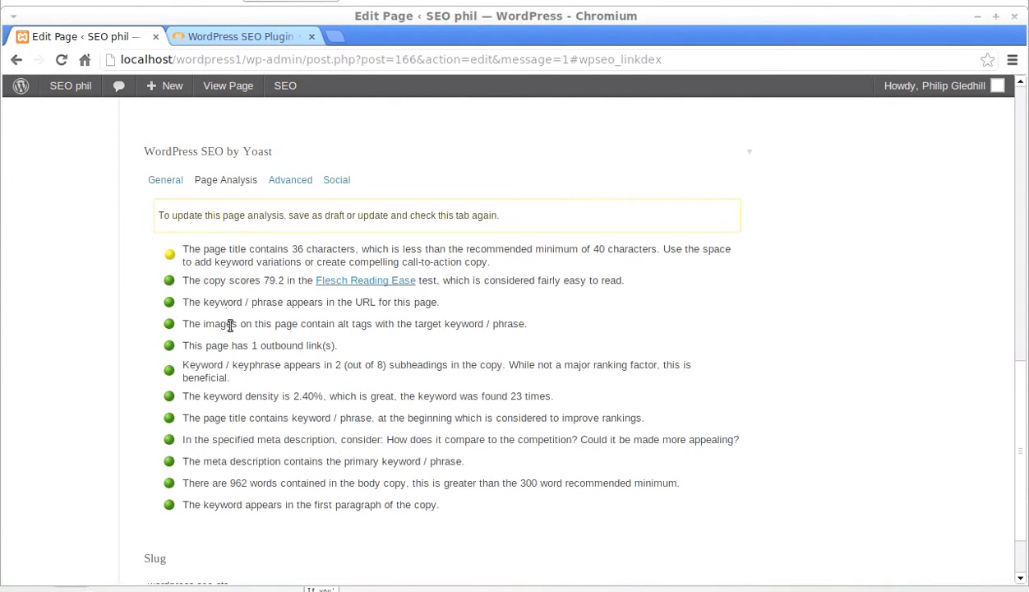
Step: Review the image alt tag and page title length results, and switch to the "What you need for on page SEO" checklist
{"action": "left_click_drag", "start_coordinate": [181, 324], "coordinate": [529, 325]}
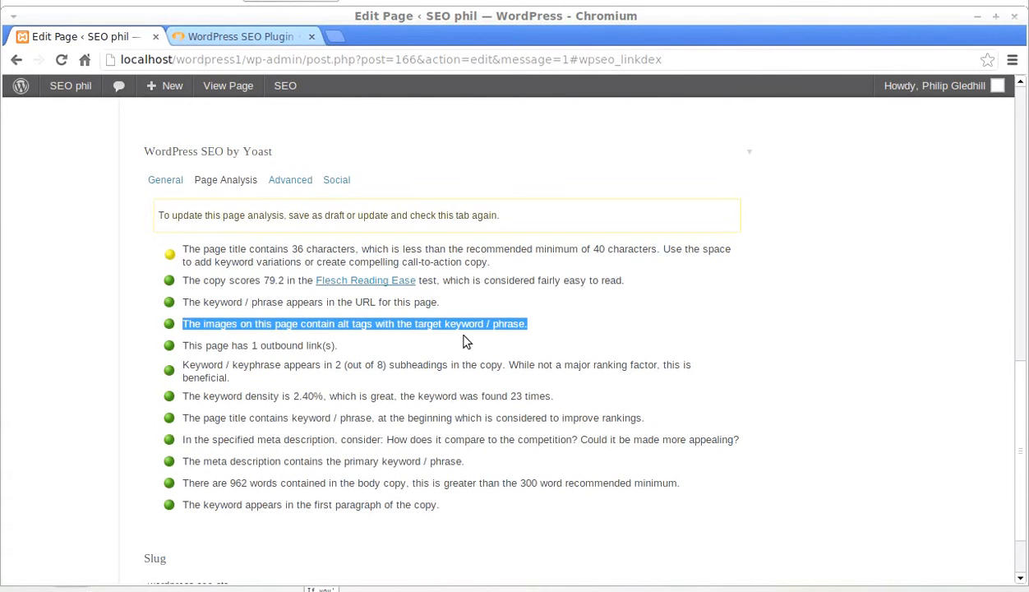
{"action": "left_click", "coordinate": [435, 360]}
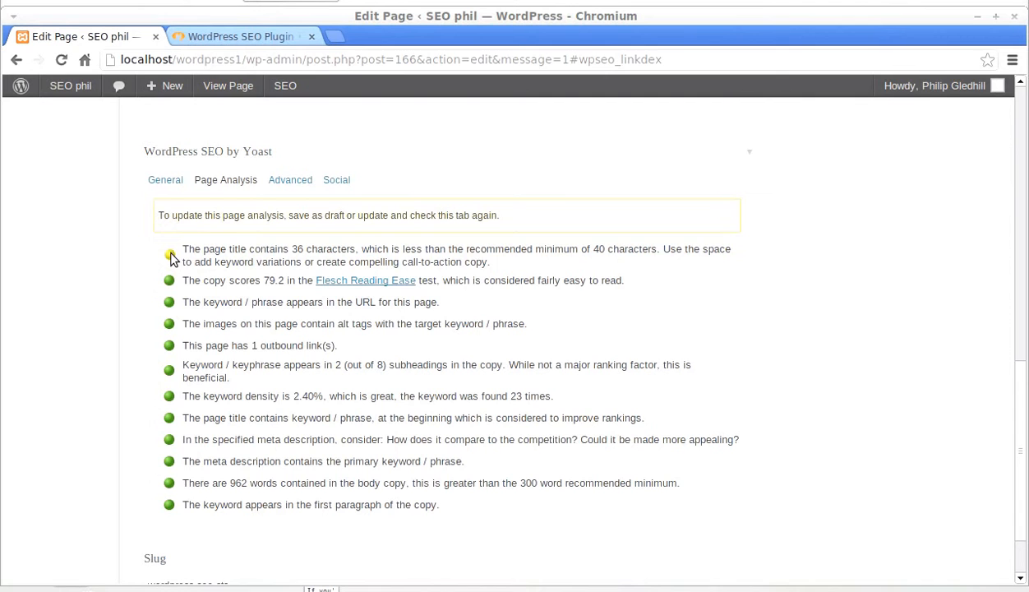
{"action": "left_click_drag", "start_coordinate": [179, 246], "coordinate": [493, 263]}
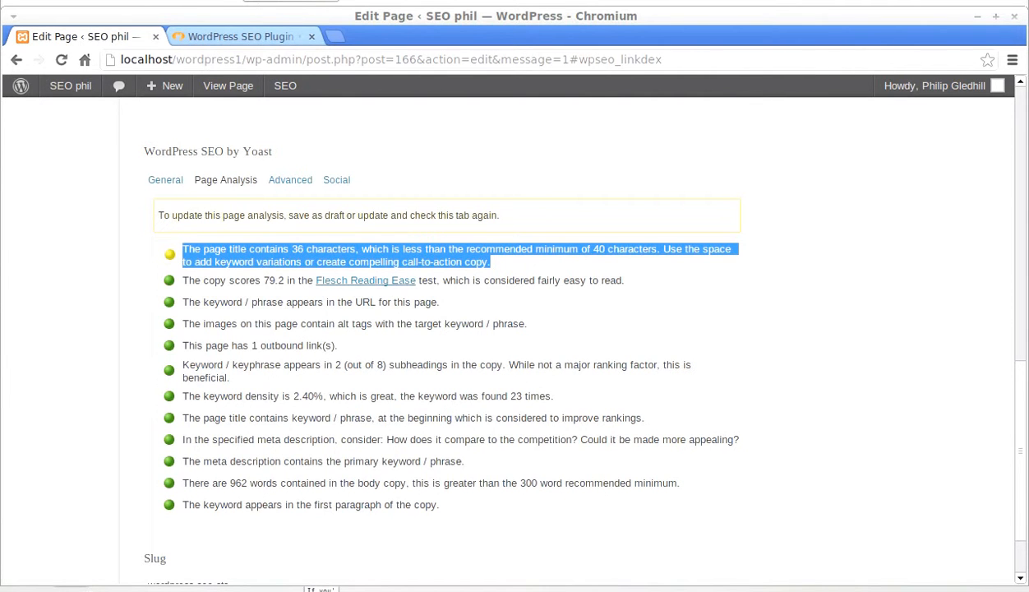
{"action": "key", "text": "alt+Tab"}
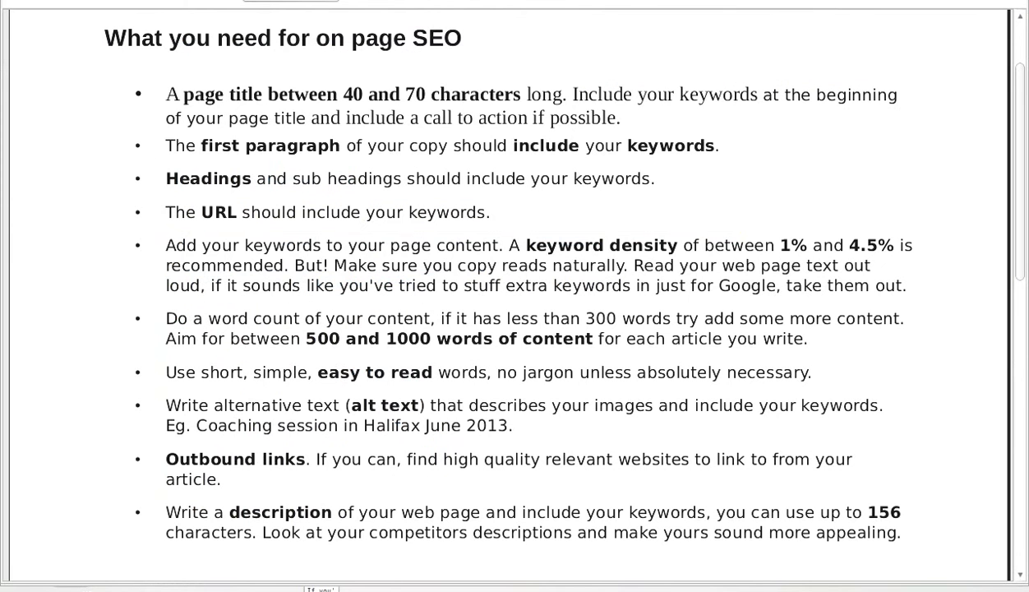